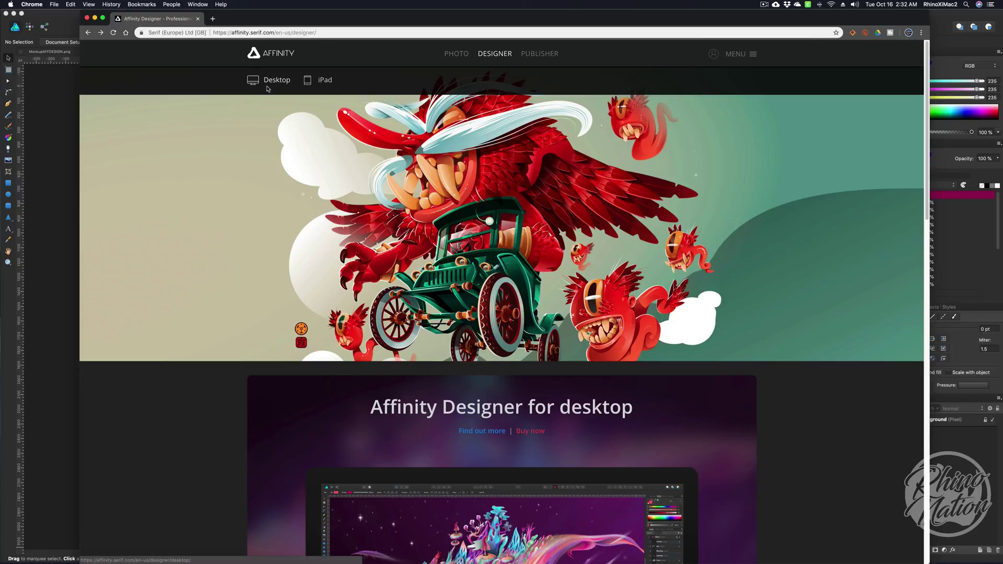
left_click(319, 81)
scroll(421, 191, "down", 5)
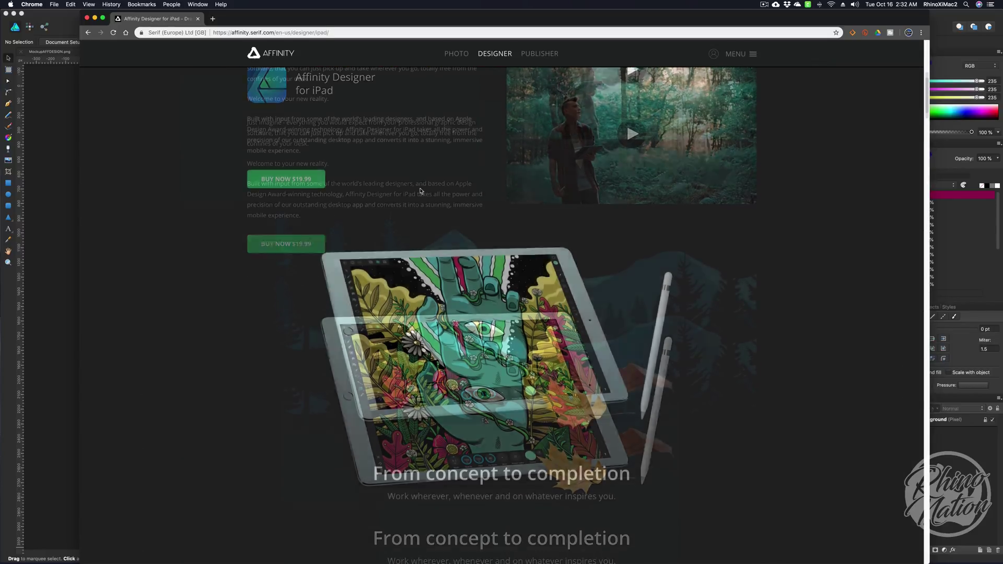
scroll(420, 191, "down", 15)
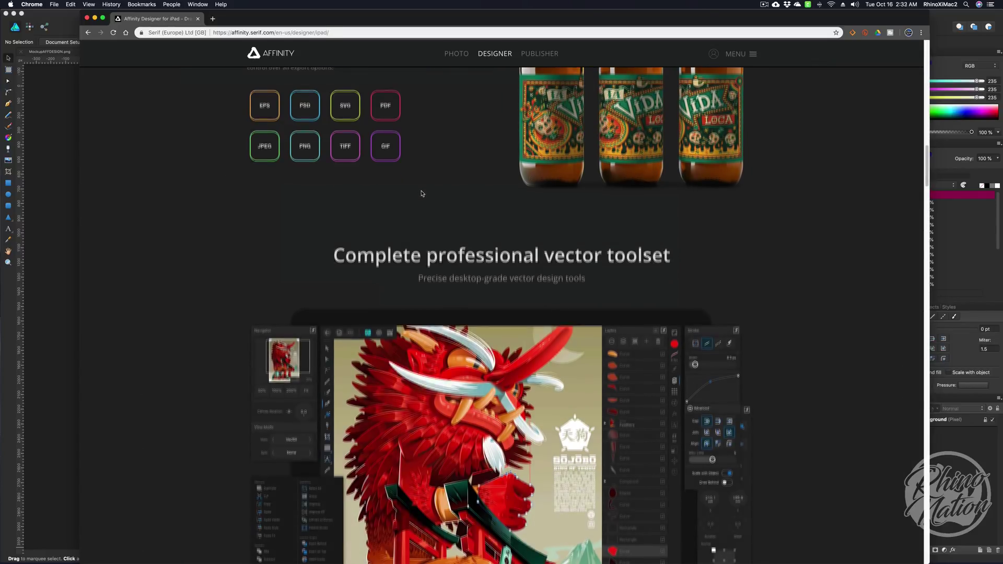
scroll(421, 195, "down", 15)
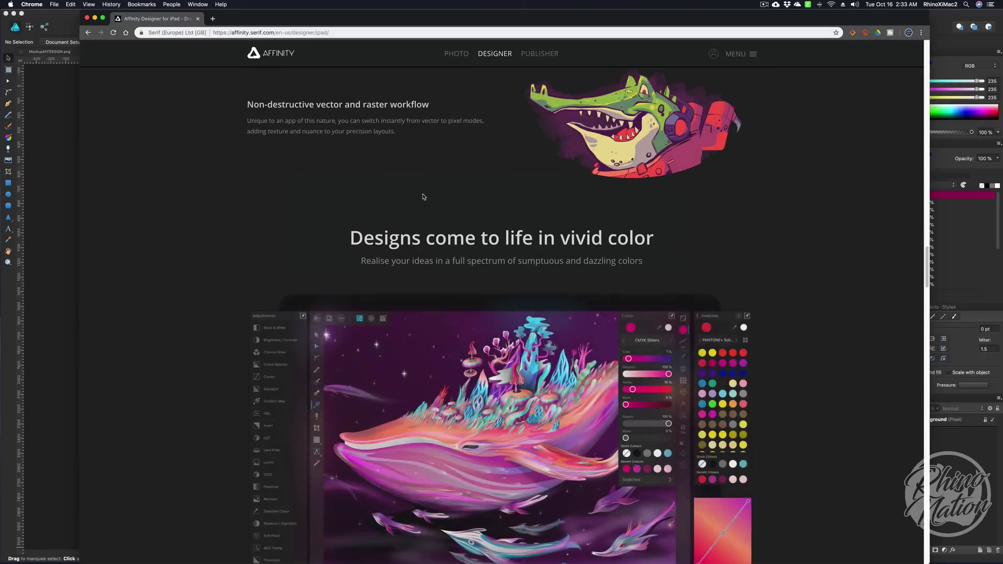
scroll(424, 198, "down", 15)
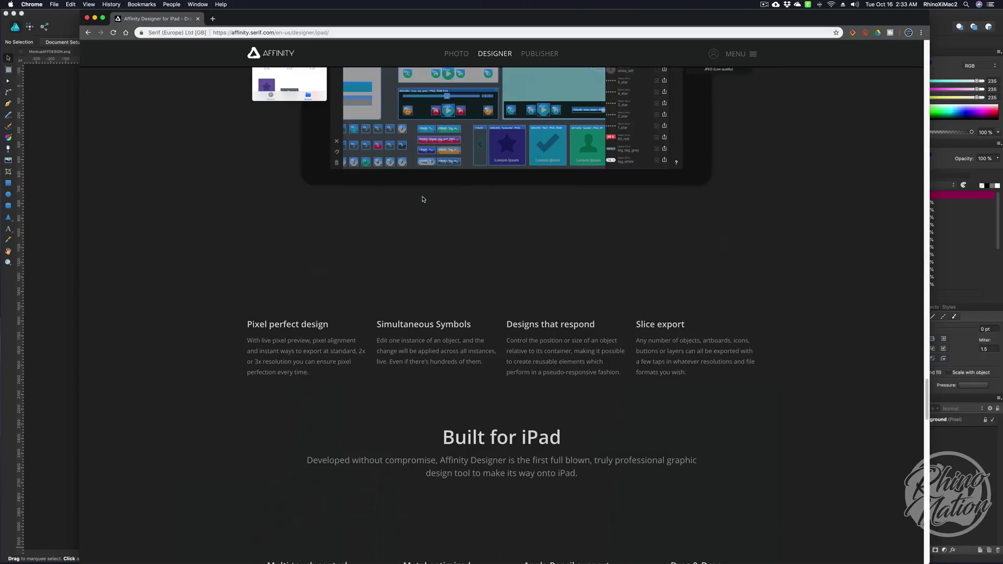
scroll(424, 199, "down", 15)
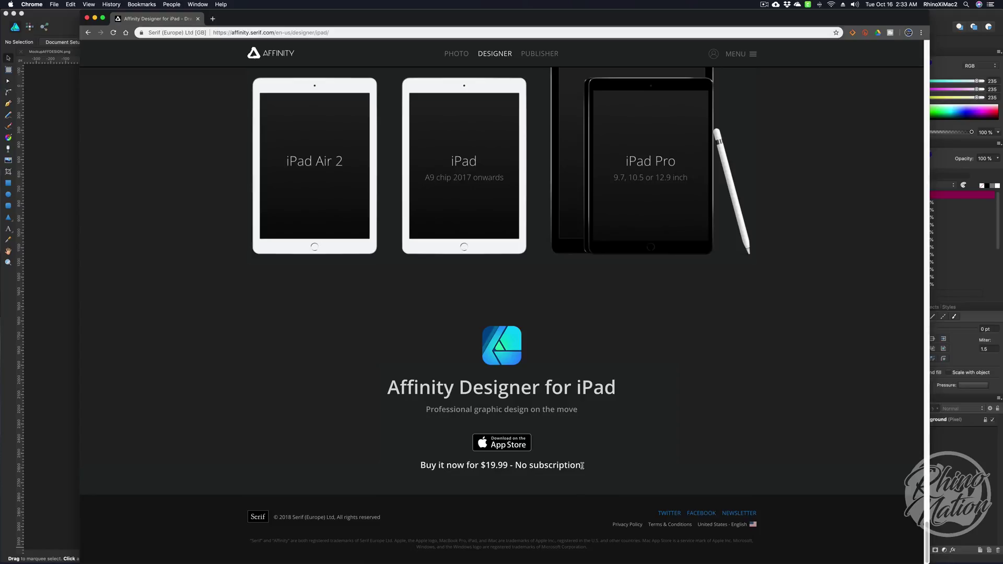
left_click(88, 33)
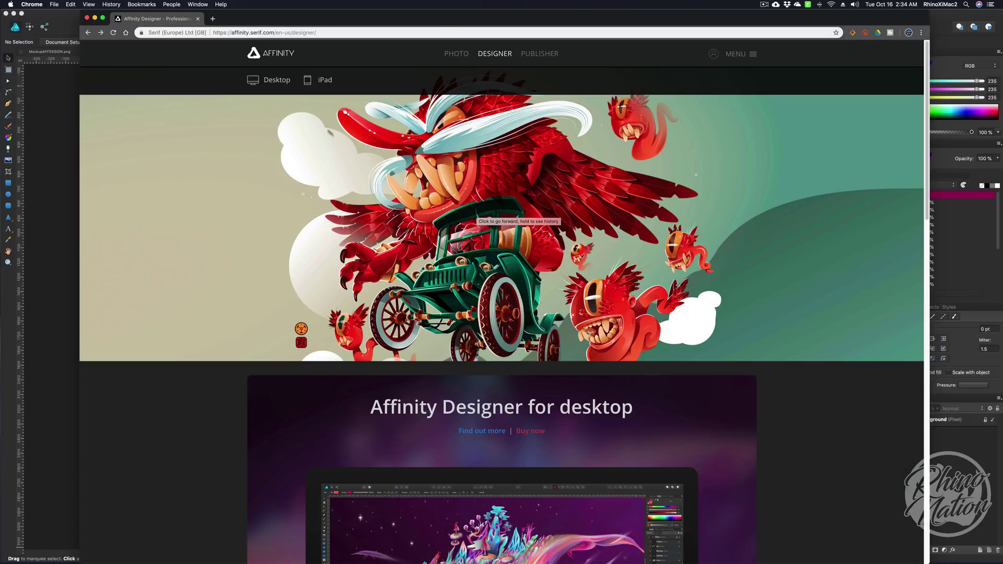
Open the Affinity Designer for desktop page and browse its features down to Precision guides and snapping
left_click(277, 79)
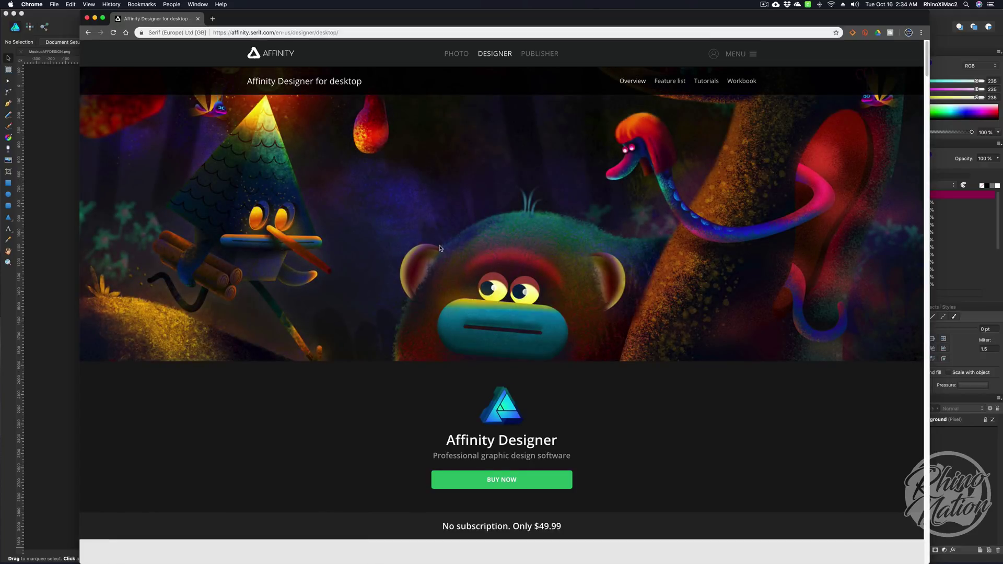
scroll(609, 217, "down", 5)
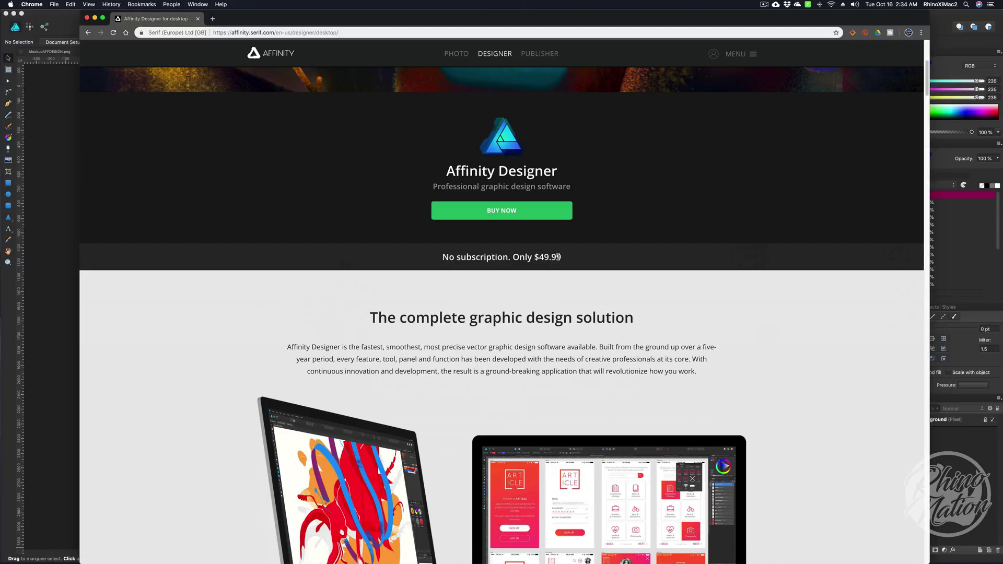
scroll(558, 256, "down", 10)
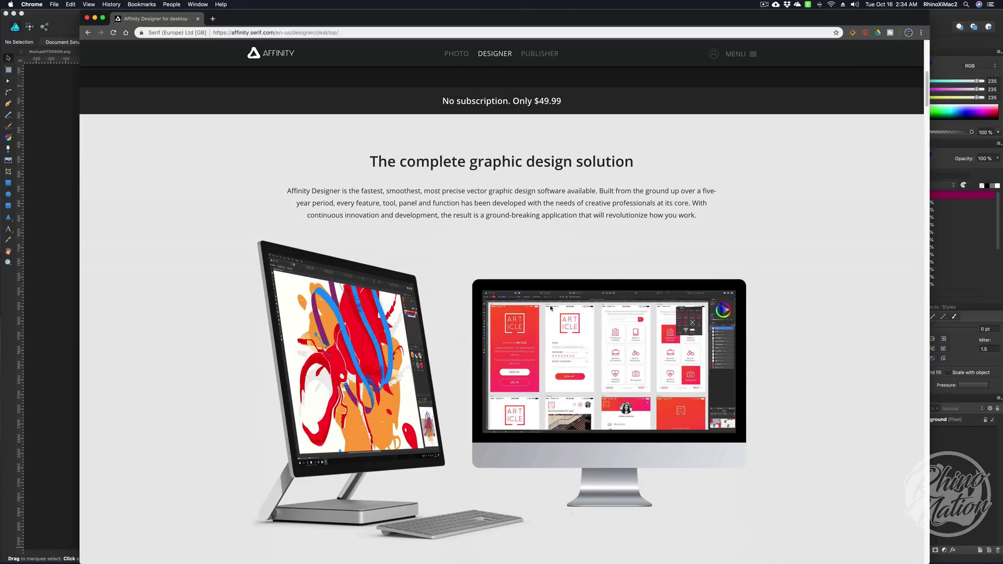
scroll(544, 312, "down", 15)
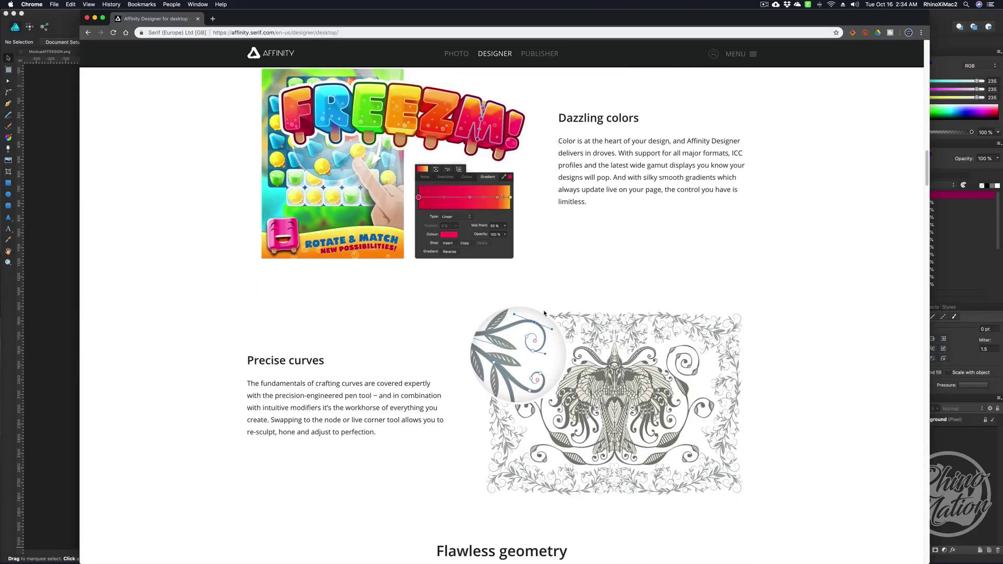
scroll(544, 312, "down", 12)
scroll(547, 316, "down", 15)
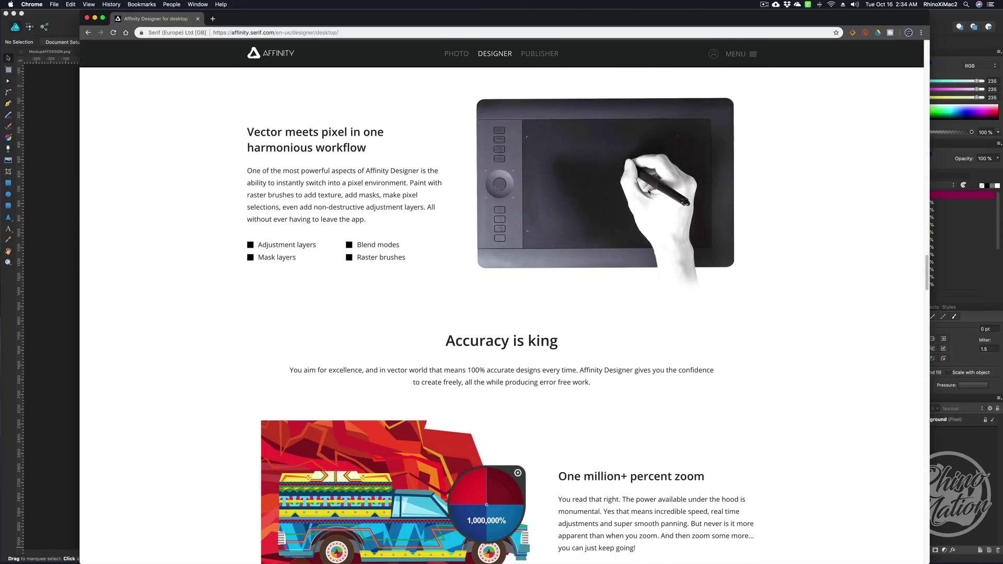
scroll(600, 238, "down", 4)
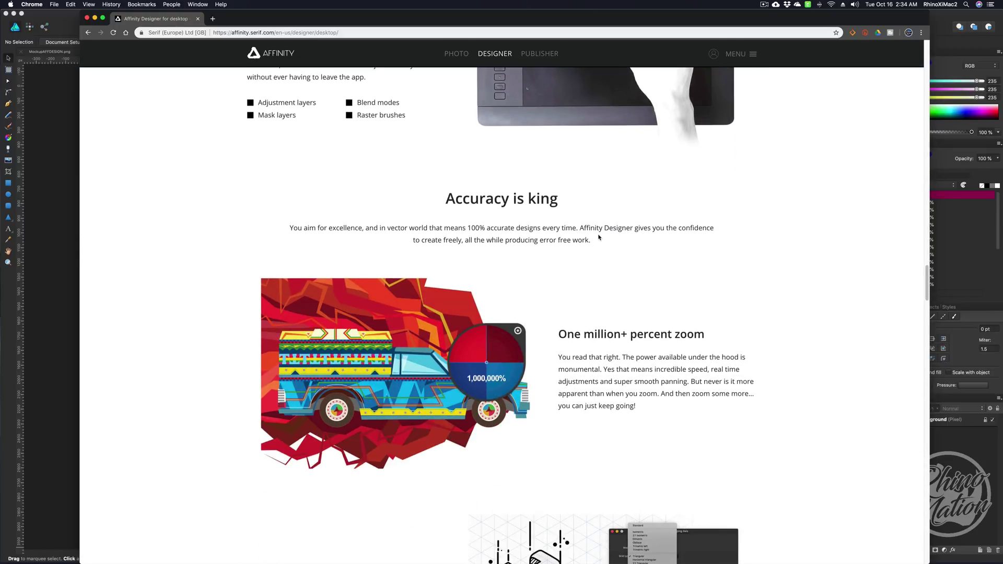
scroll(599, 238, "down", 12)
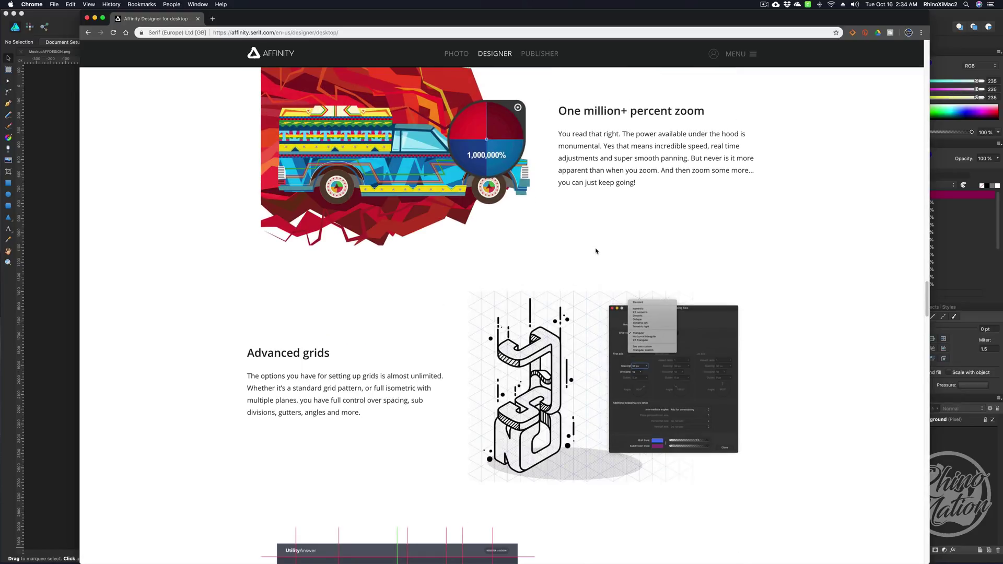
scroll(595, 253, "down", 7)
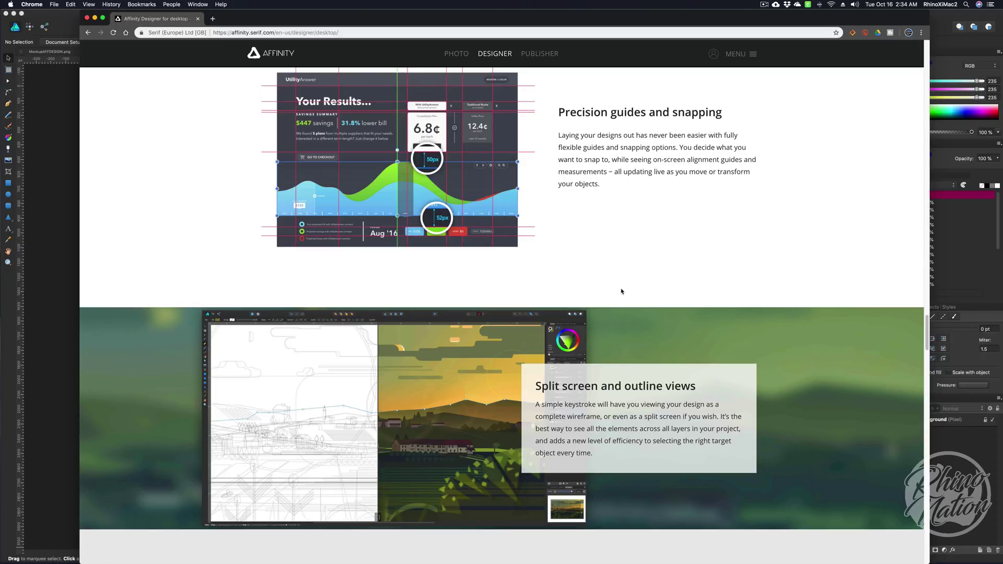
scroll(620, 282, "down", 15)
scroll(623, 292, "down", 10)
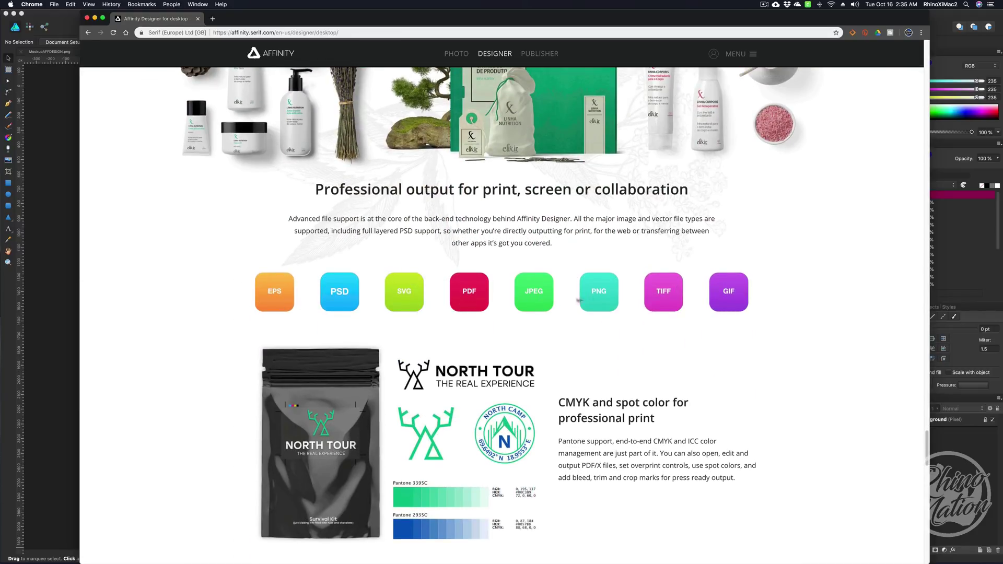
scroll(752, 304, "down", 5)
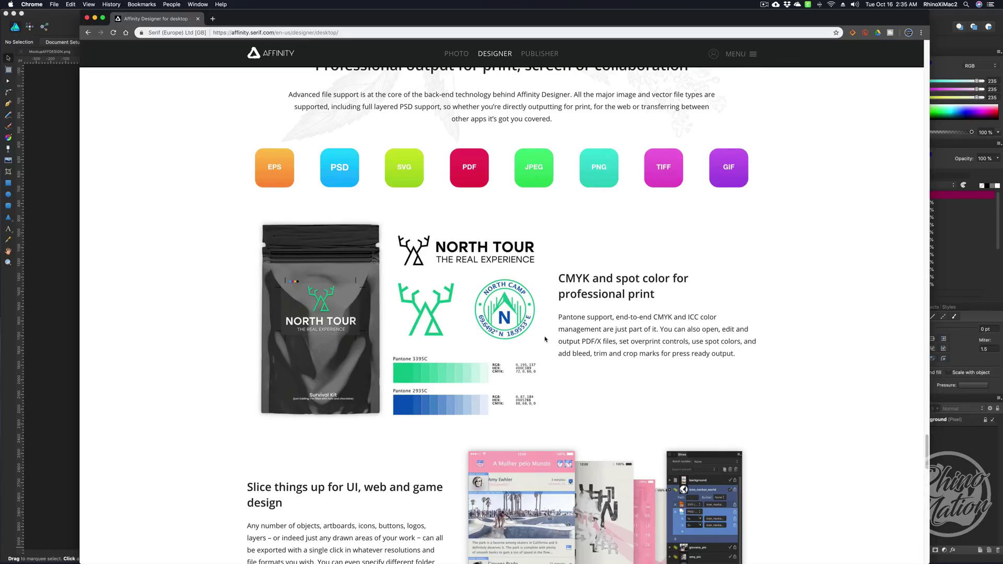
scroll(641, 246, "down", 15)
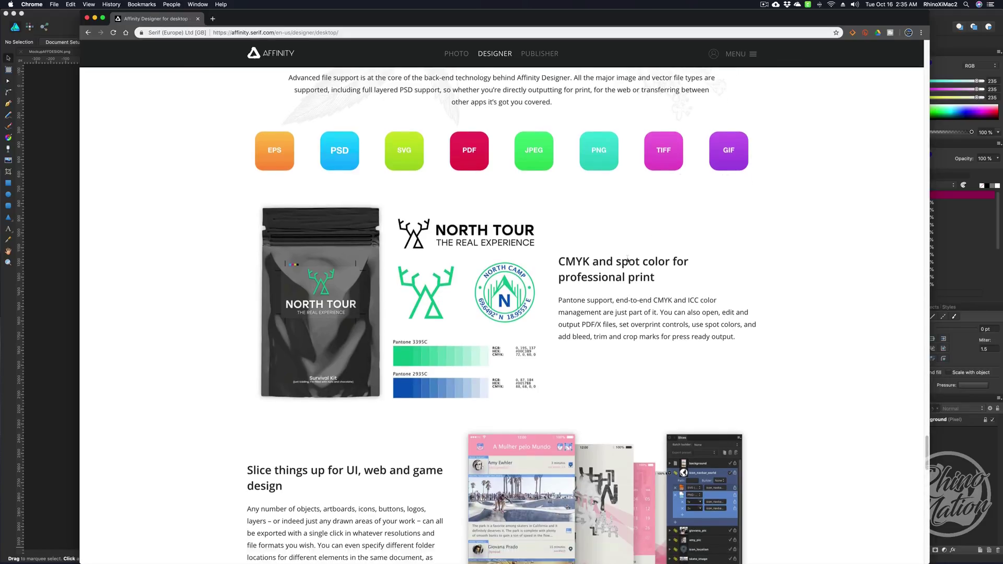
scroll(521, 254, "down", 5)
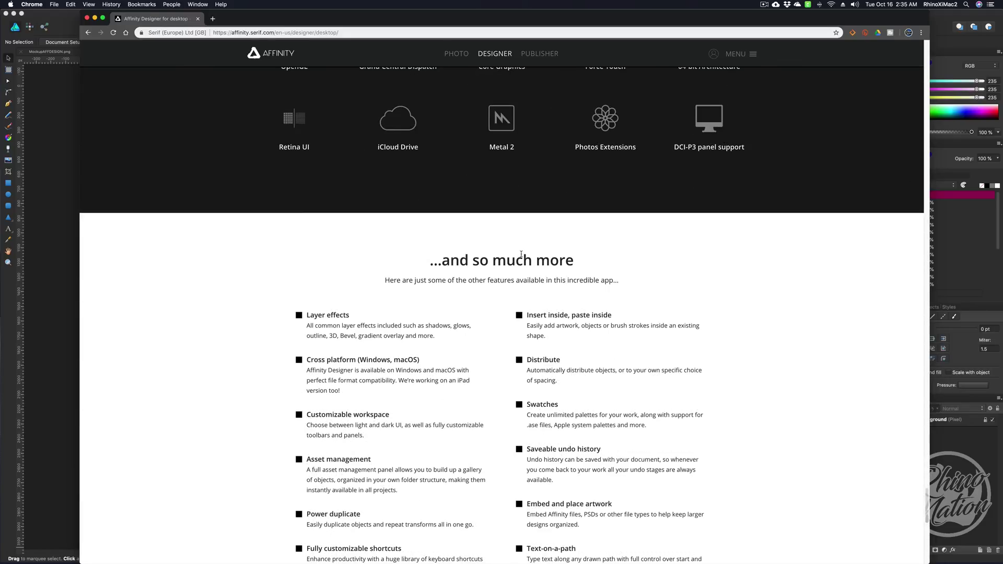
scroll(521, 254, "down", 20)
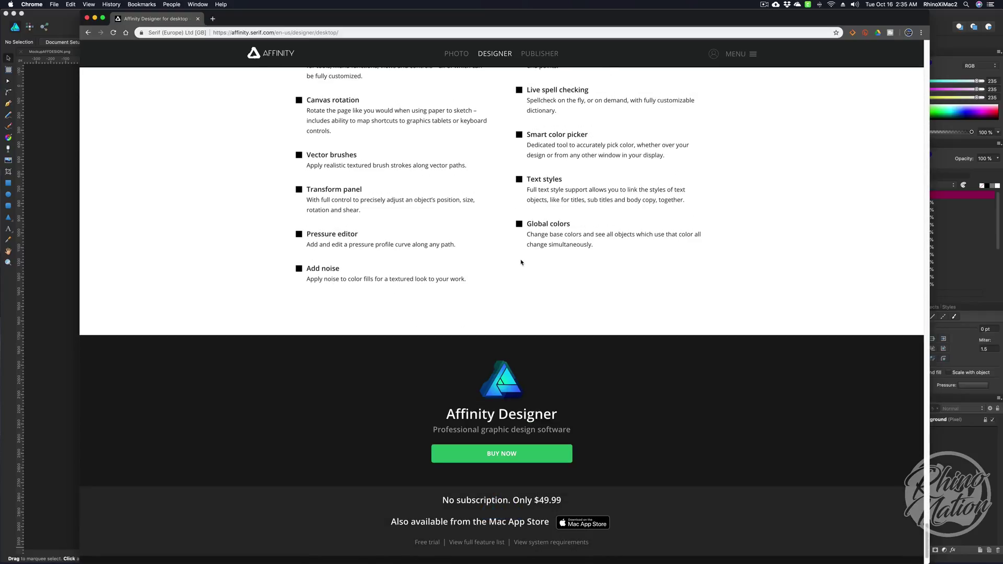
scroll(521, 262, "down", 2)
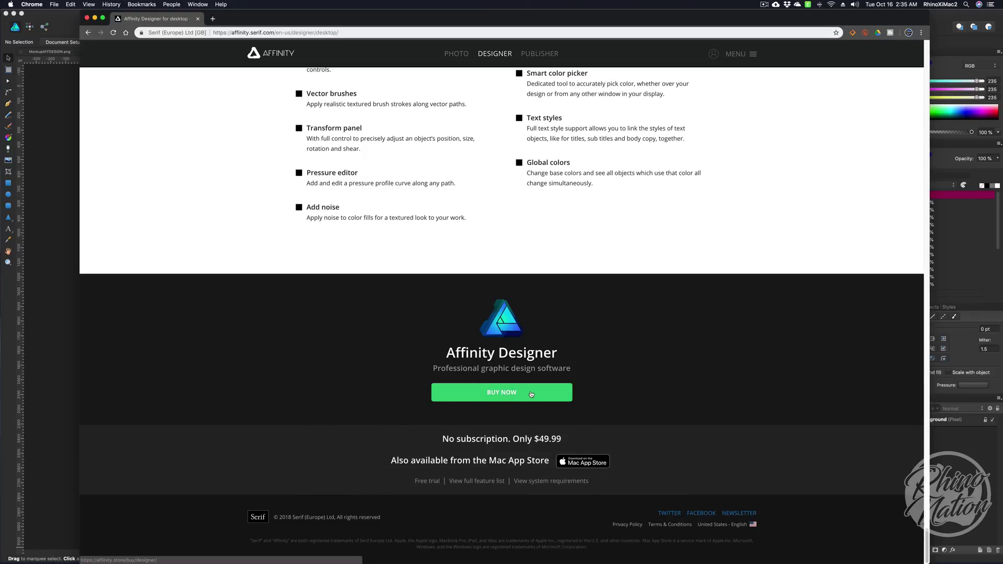
left_click(427, 481)
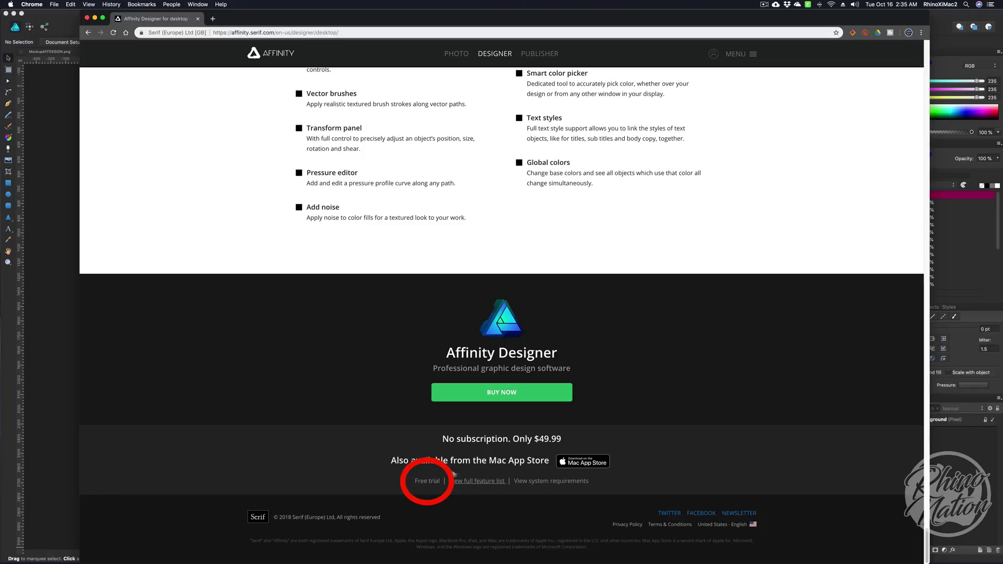
View the free trial download page's Windows/macOS choice, then return to Affinity Designer
left_click(427, 481)
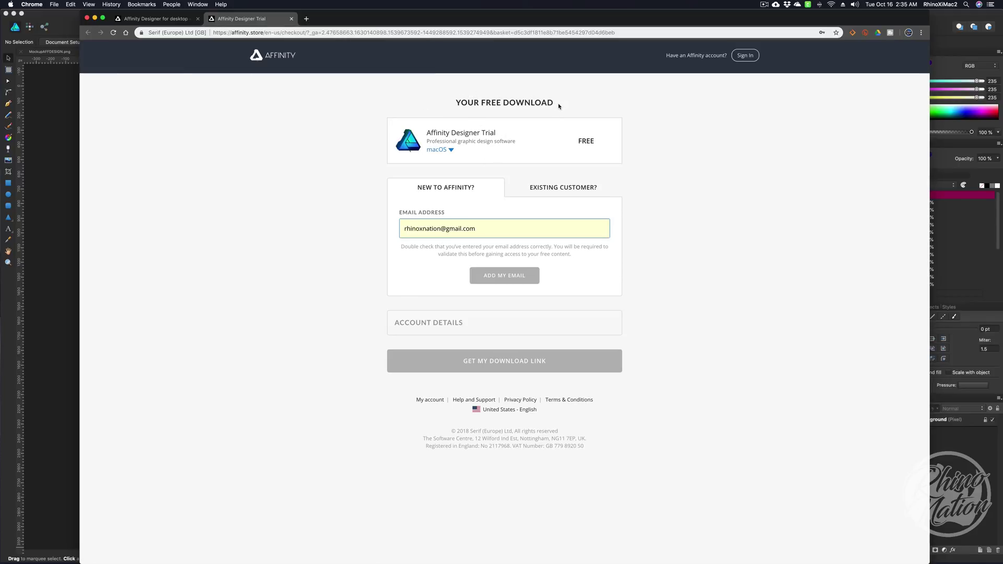
left_click(451, 150)
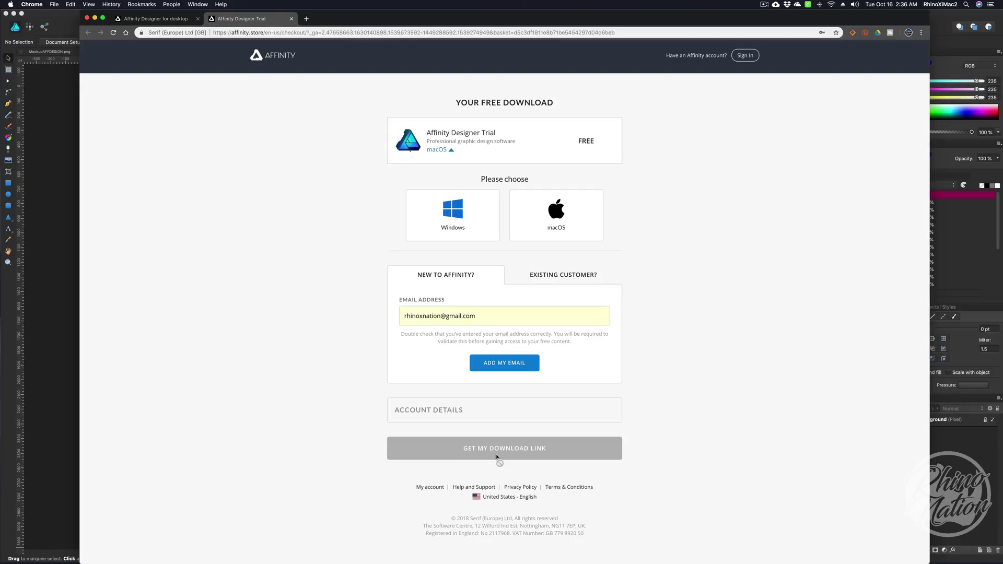
left_click(66, 128)
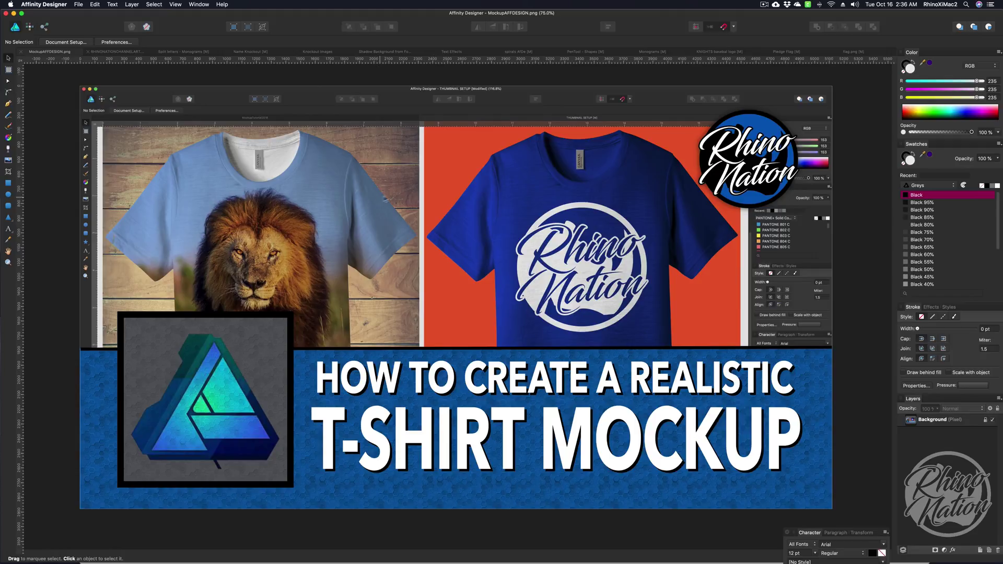
Show the channel art banner, then the Split letters - Monograms document with its K and M monograms
left_click(116, 51)
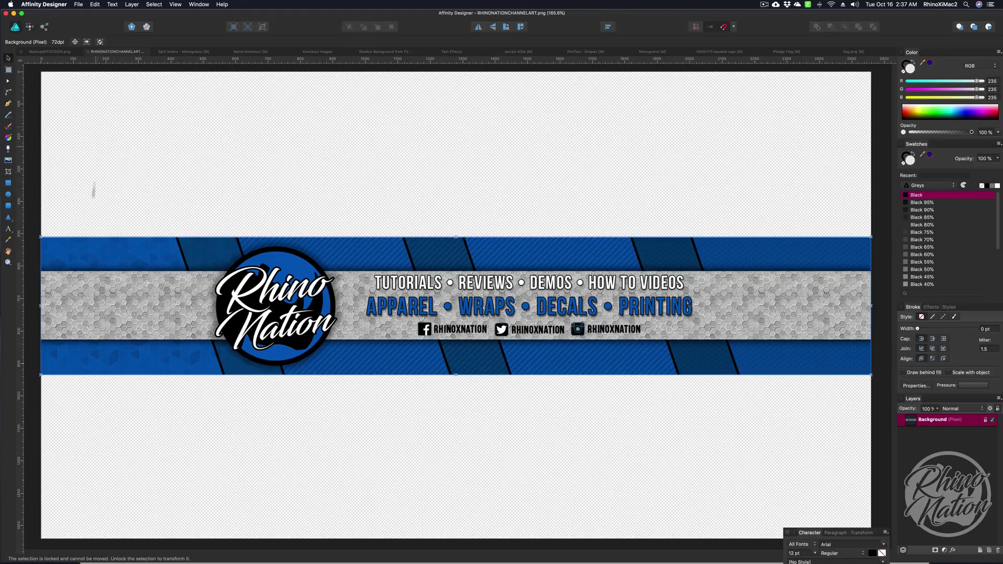
left_click(183, 51)
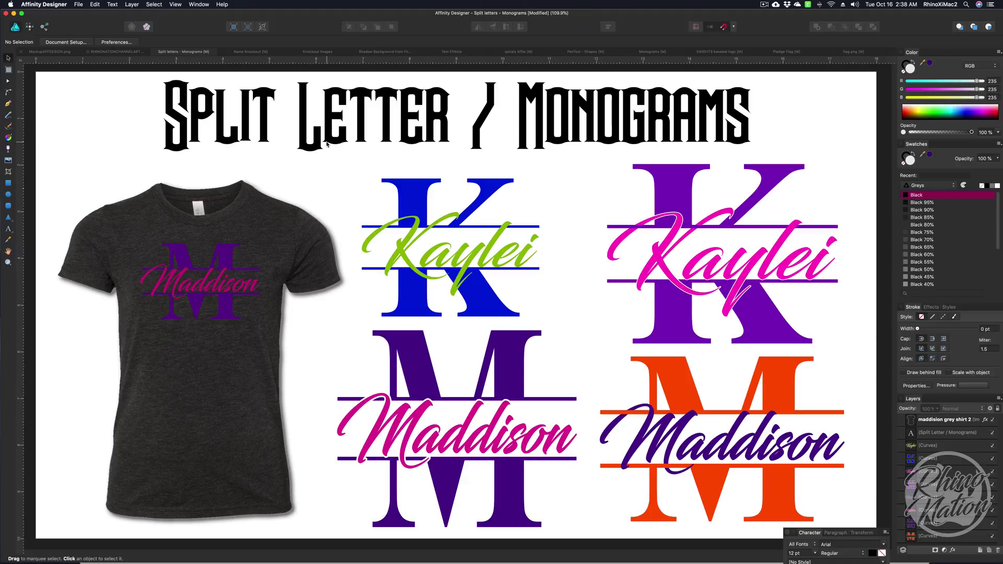
Look over the Name Knockout document, then switch to Knockout Images with its EAGLES FOOTBALL designs
left_click(247, 54)
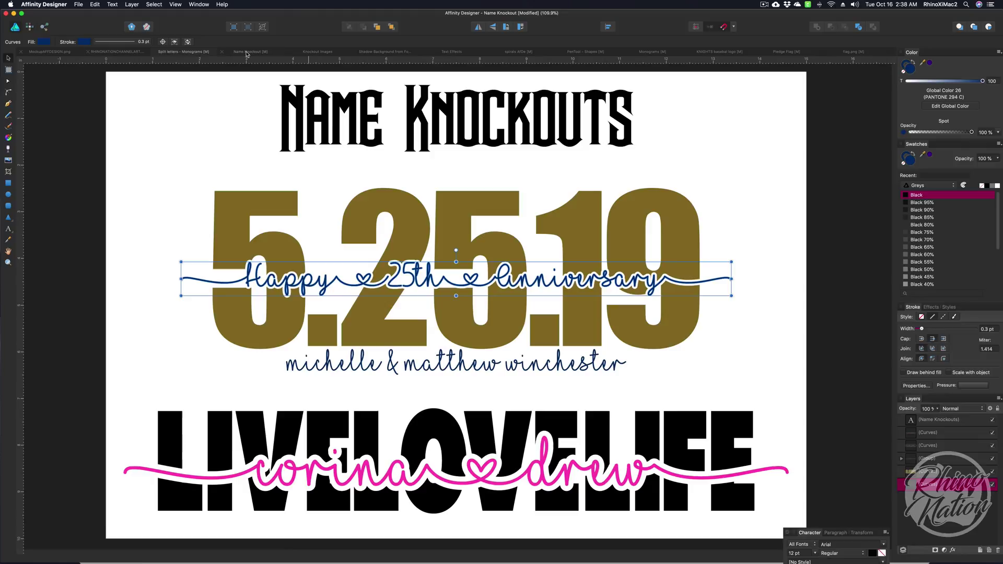
left_click(202, 115)
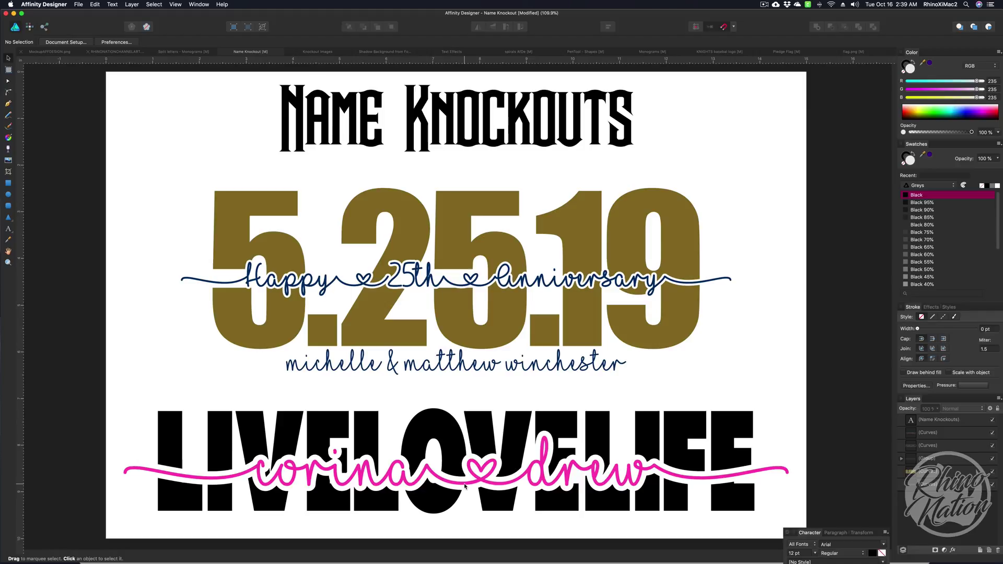
left_click(307, 53)
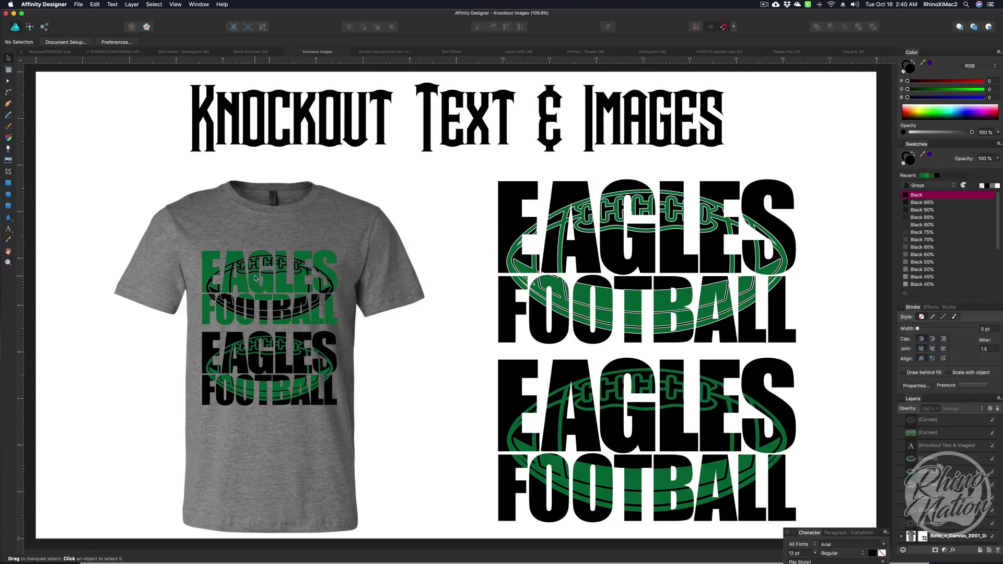
Zoom in closely on the shirt design, then fit the whole Knockout Text & Images page in view
key("super+4")
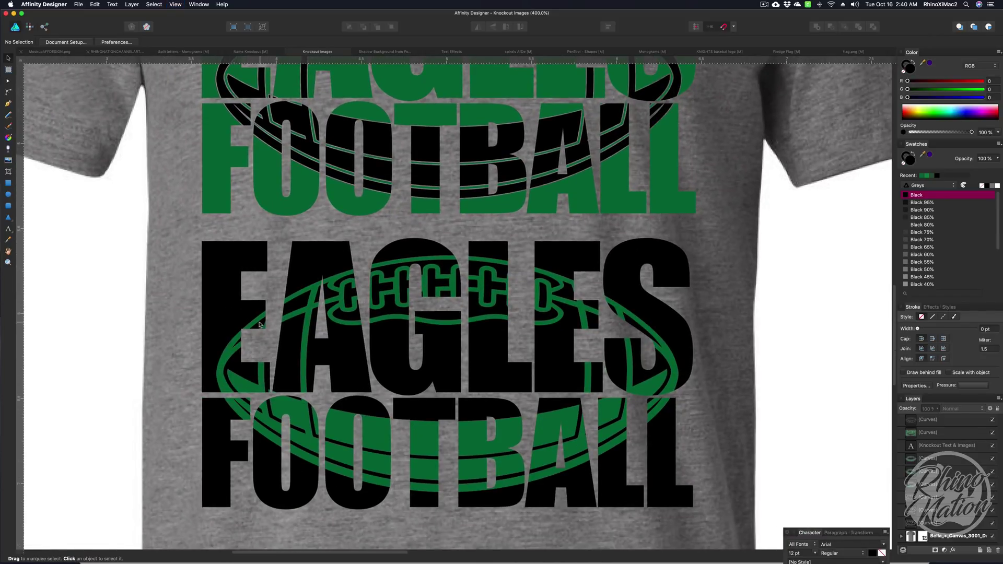
scroll(361, 240, "up", 5)
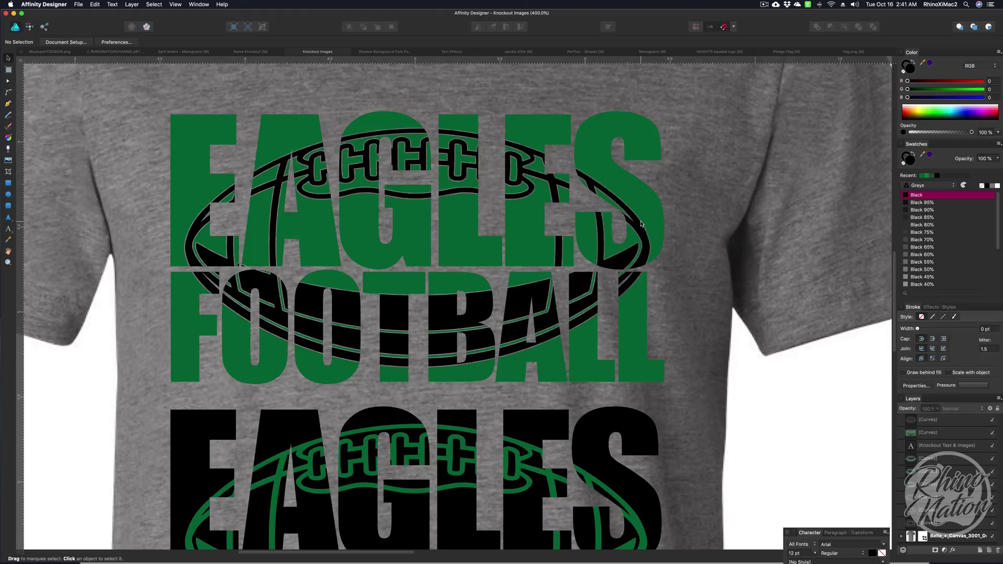
key("super+0")
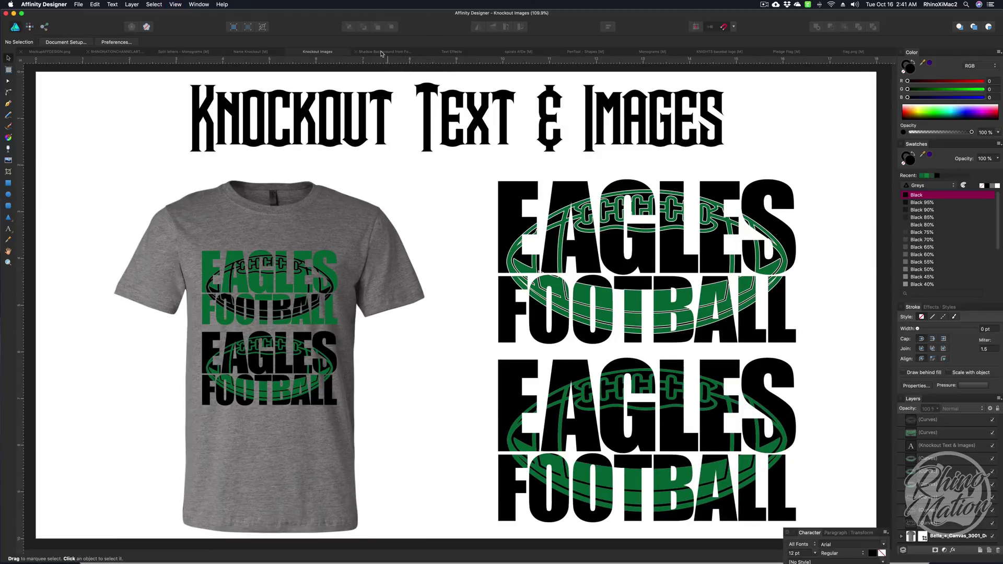
In Shadow Background from Font, pull the pink GRADUATION text off its shadow and back
left_click(380, 52)
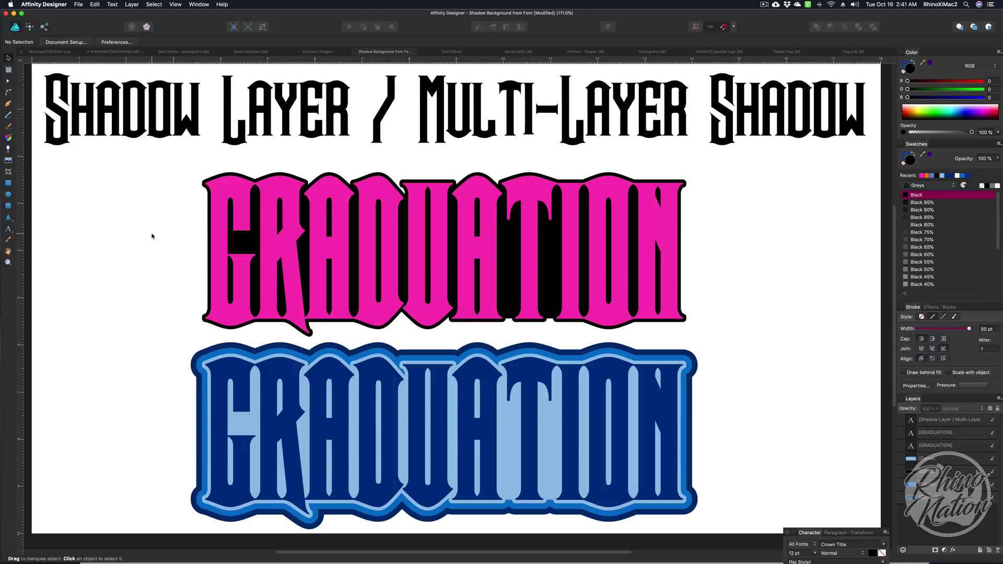
left_click_drag(244, 201, 321, 248)
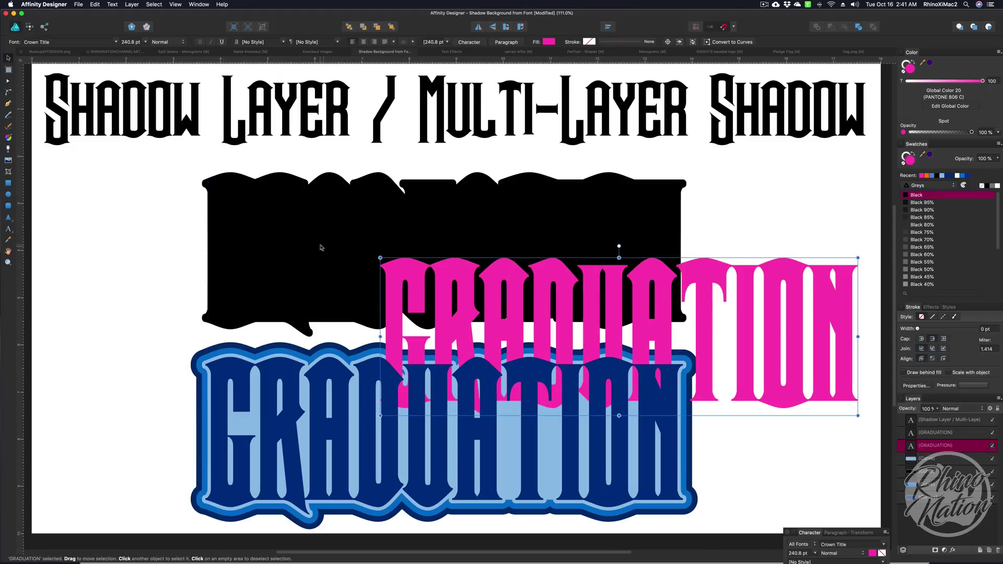
left_click_drag(409, 282, 231, 201)
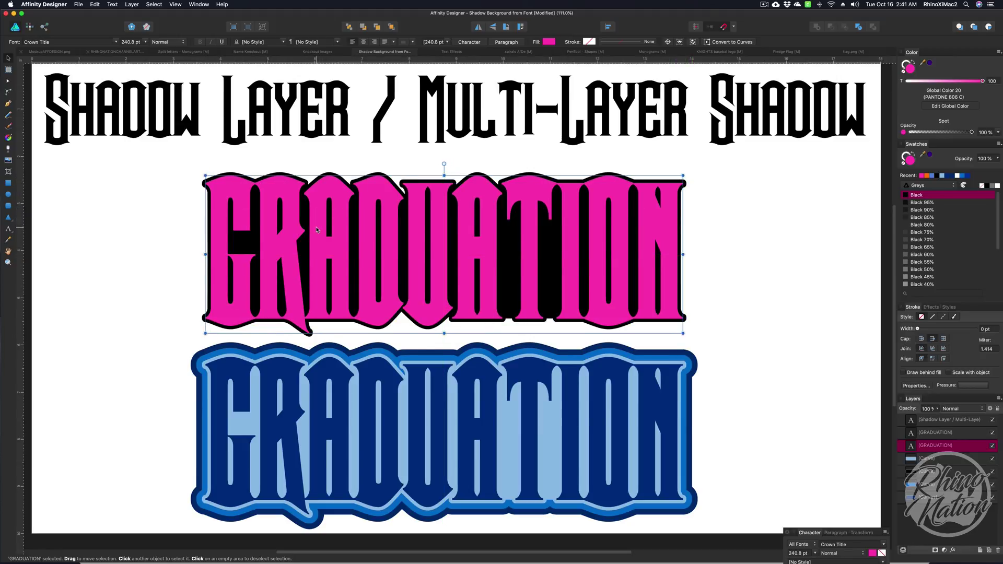
key("Escape")
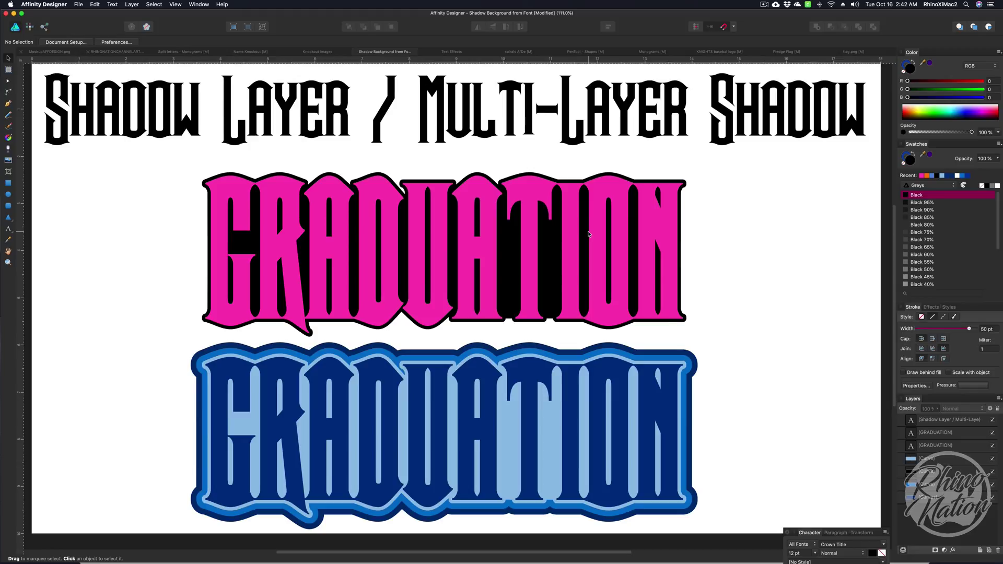
Offset the dark-blue GRADUATION text and light-blue outline to reveal stacking, then undo
left_click(230, 374)
key("shift+Right")
key("shift+Right")
key("shift+Right")
key("shift+Right")
key("shift+Right")
key("shift+Right")
key("shift+Right")
key("shift+Right")
key("shift+Right")
key("shift+Right")
key("shift+Right")
key("shift+Right")
key("shift+Right")
key("shift+Right")
key("shift+Right")
key("shift+Right")
key("shift+Right")
key("shift+Right")
key("shift+Right")
key("shift+Right")
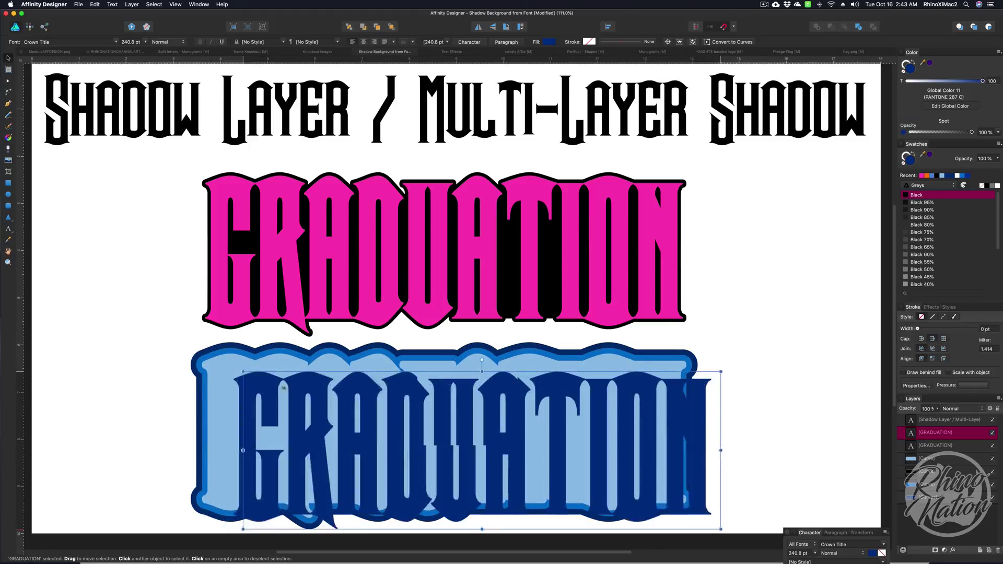
left_click(223, 386)
key("shift+Right")
key("shift+Right")
key("shift+Right")
key("shift+Right")
key("shift+Right")
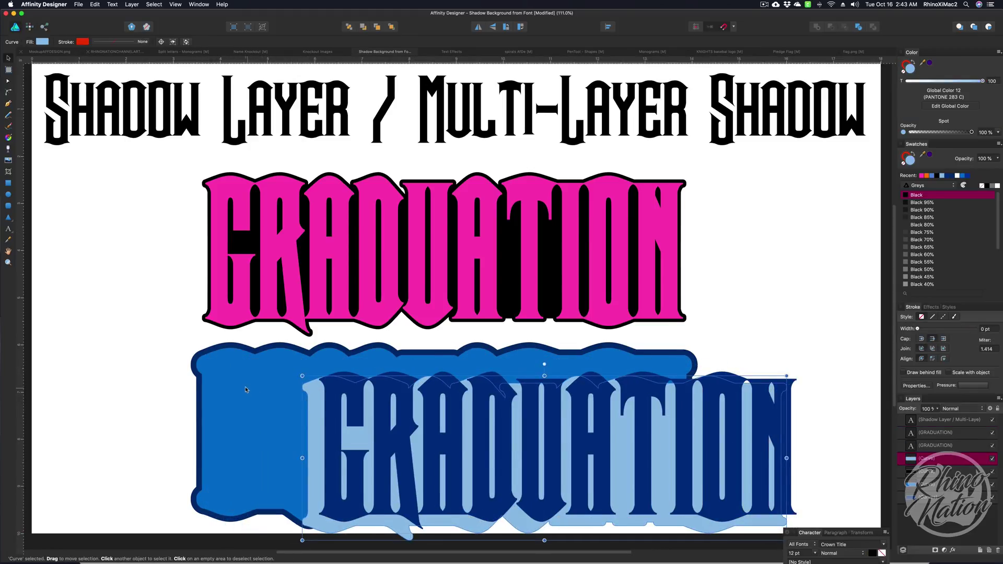
key("shift+Down")
key("shift+Down")
key("shift+Down")
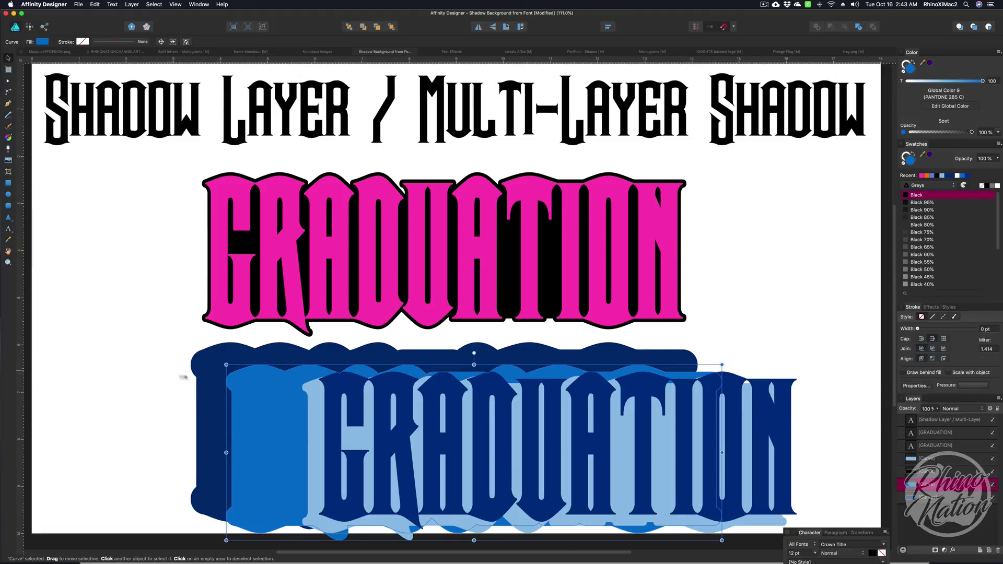
key("super+z")
key("super+z")
key("super+z")
key("super+z")
key("super+z")
key("super+z")
key("super+z")
key("super+z")
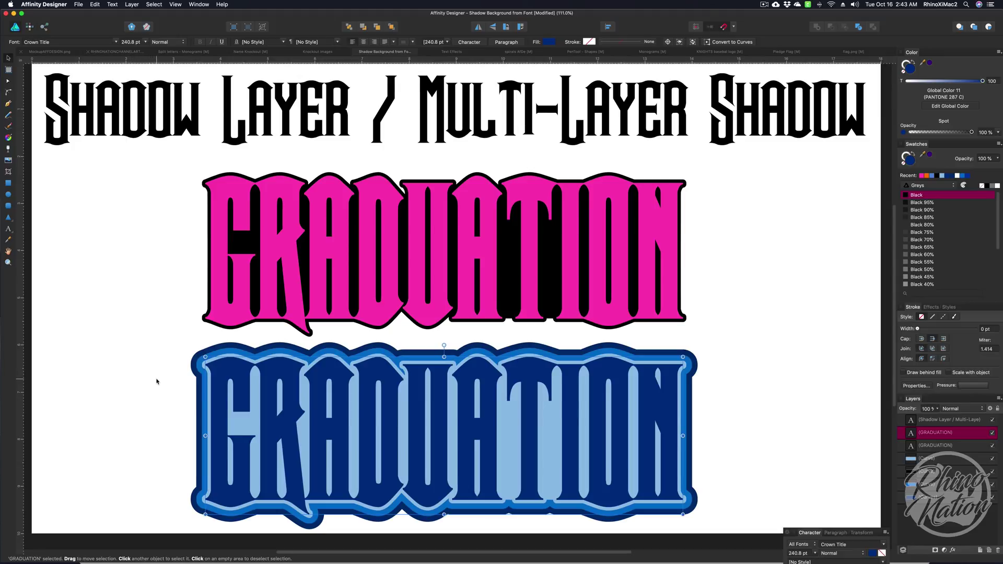
left_click_drag(156, 381, 193, 386)
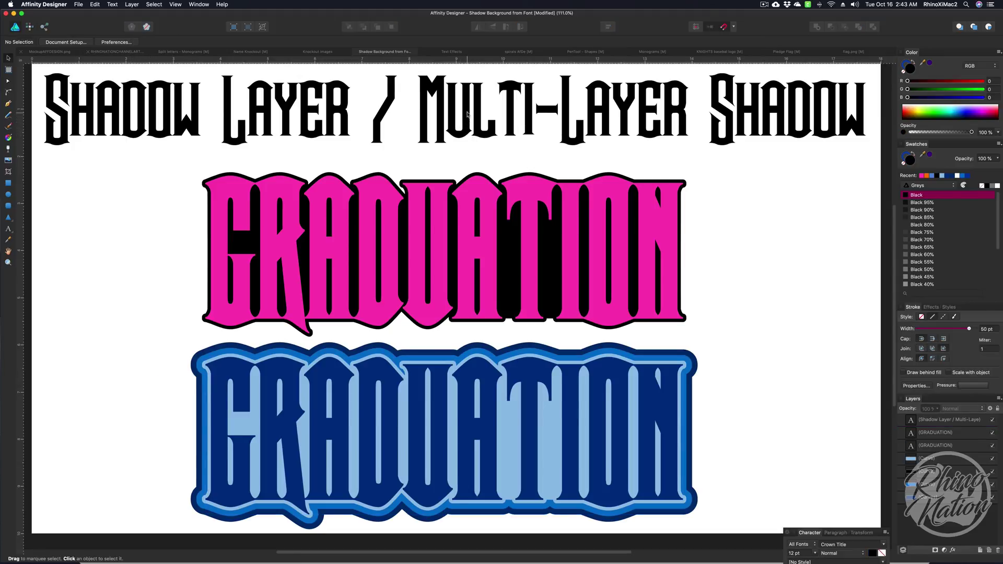
Switch to the Text Effects document with curved HAPPY HALLOWEEN and TRICK OR TREAT text
left_click(461, 53)
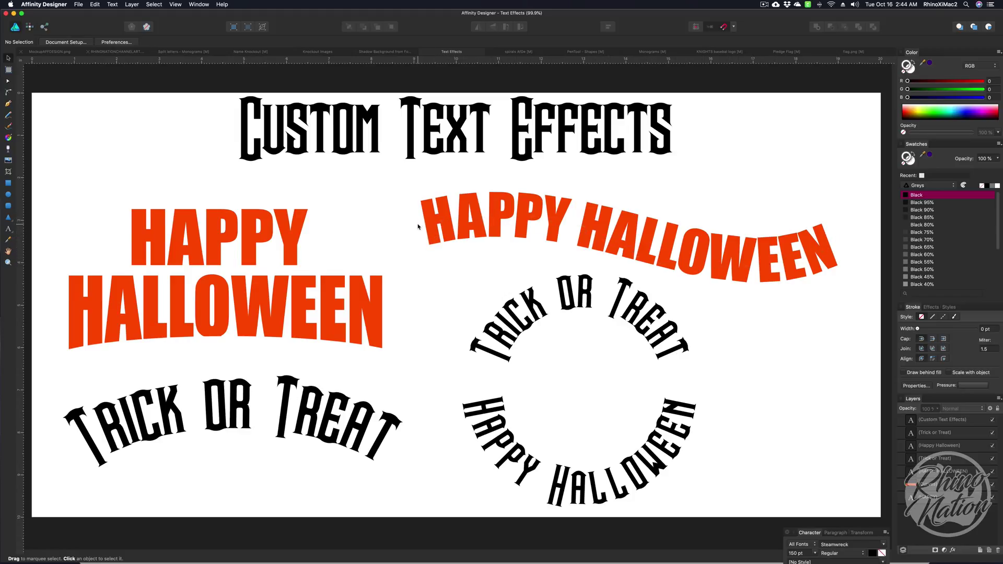
In the spirals AfDe document, move the left and right spirals slightly upward
left_click(518, 53)
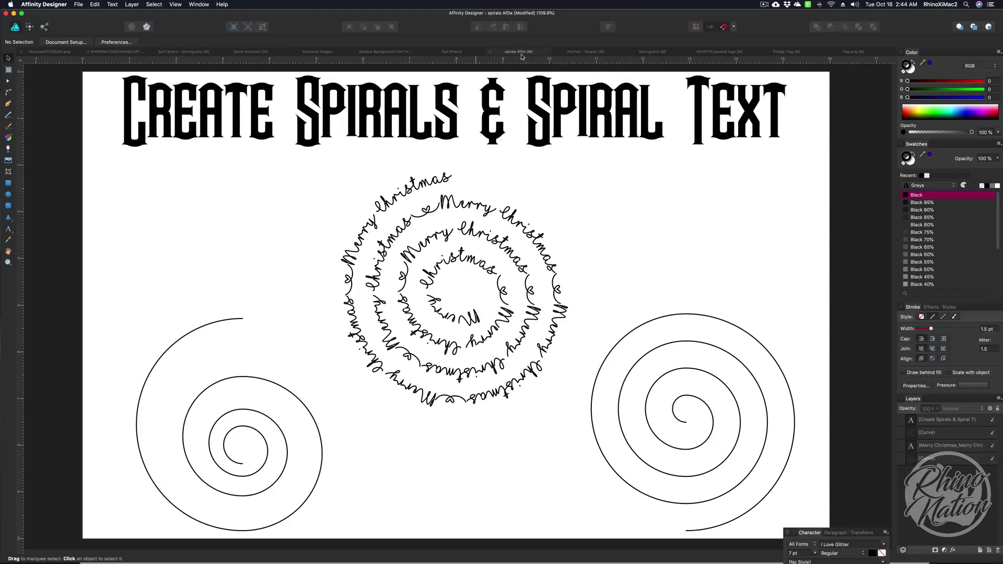
left_click_drag(193, 331, 178, 308)
left_click_drag(662, 407, 665, 392)
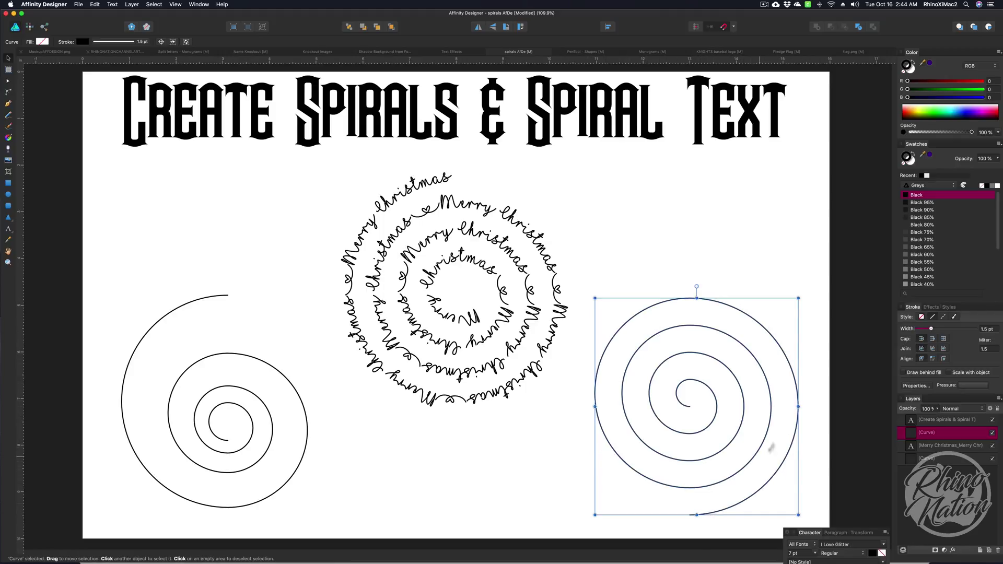
left_click(628, 413)
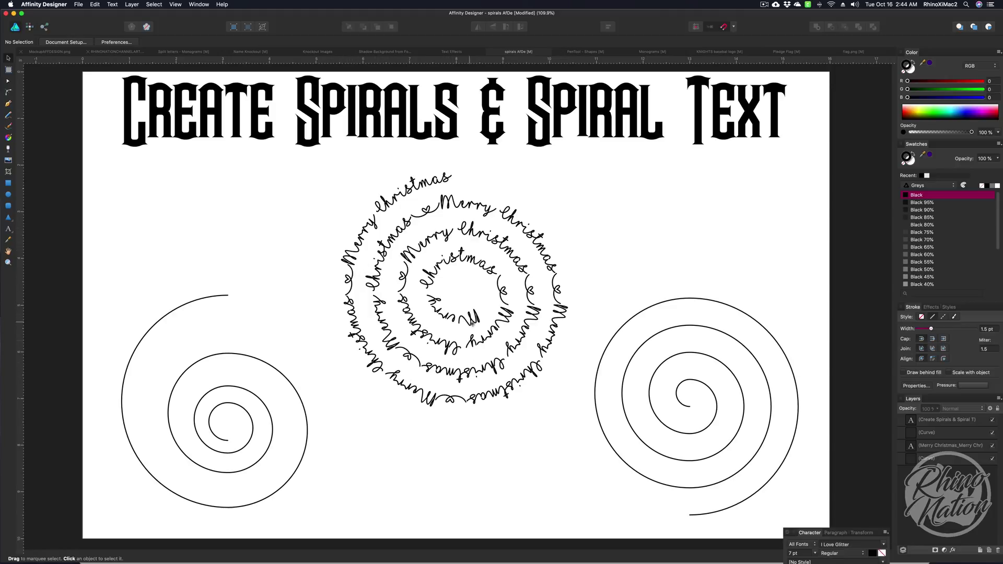
Inspect the gear and ring cog shapes in PenTool - Shapes, then switch to Monograms
left_click(584, 52)
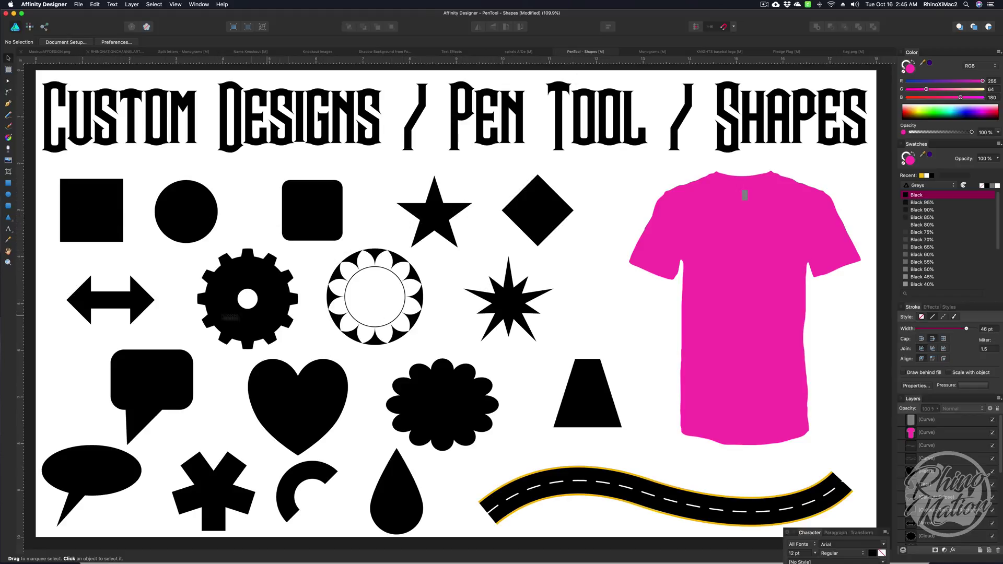
left_click(259, 282)
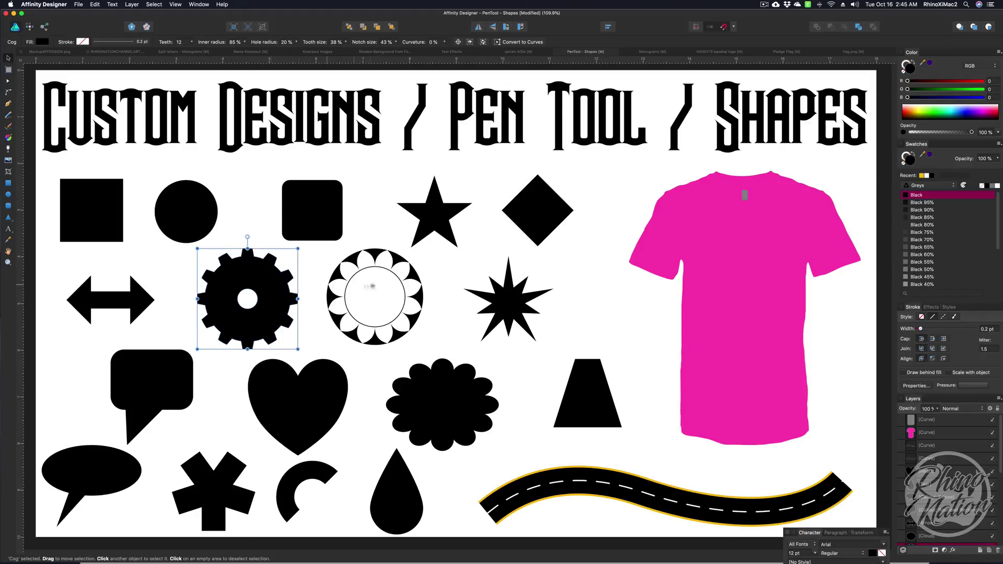
left_click(375, 257)
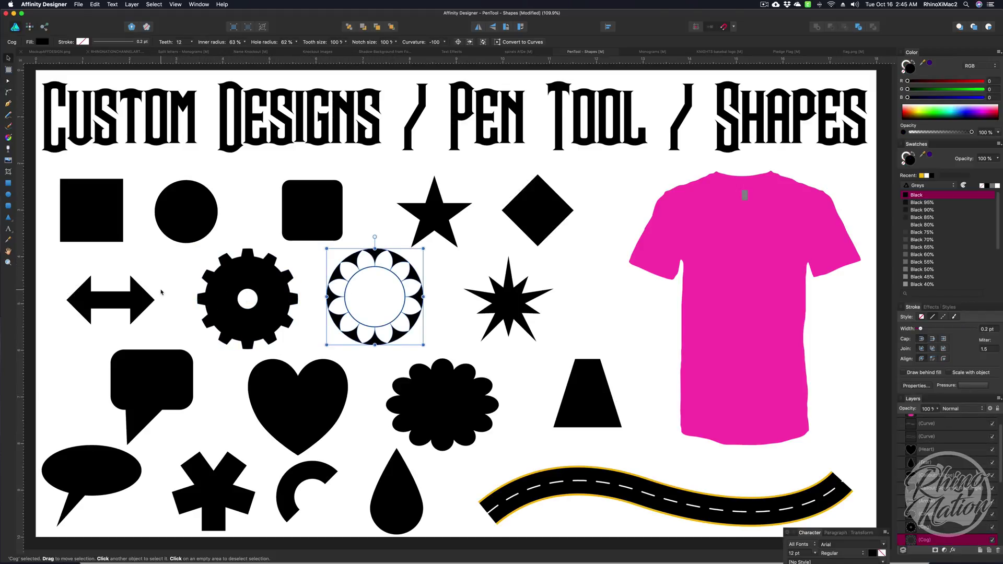
left_click(366, 297)
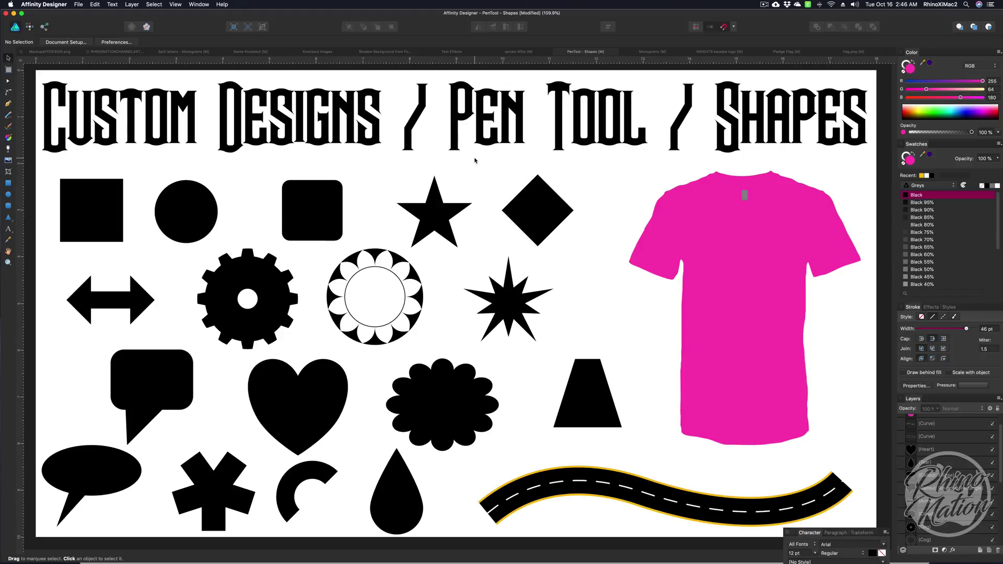
left_click(638, 52)
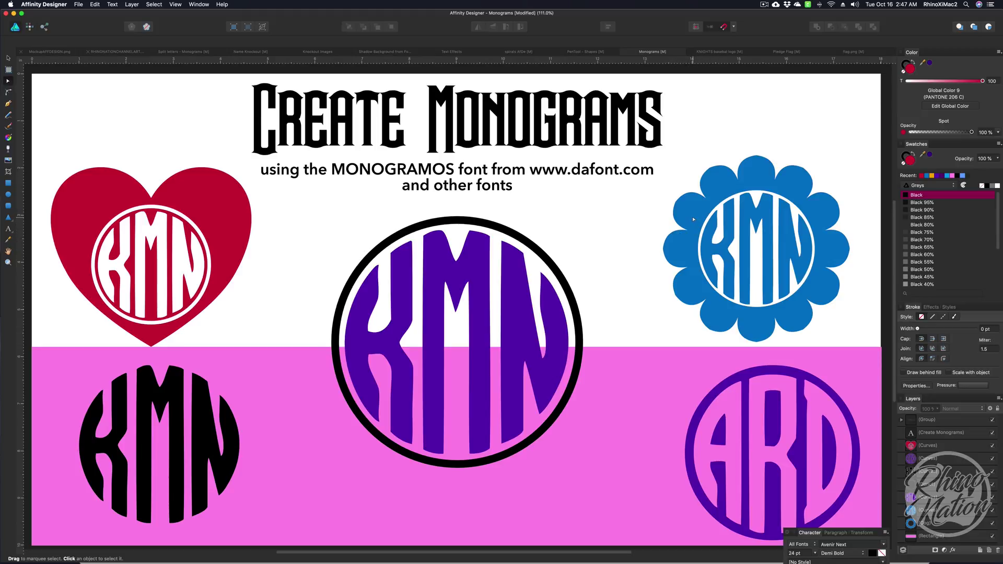
Reshape the blue KMN cog with the Node tool: shallower teeth and 0% notch size
key("a")
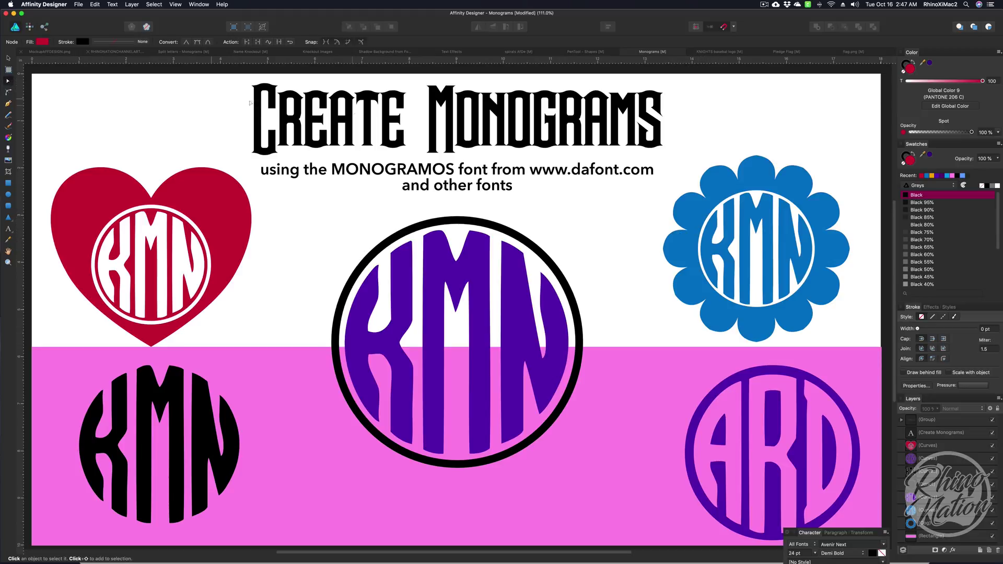
left_click(760, 183)
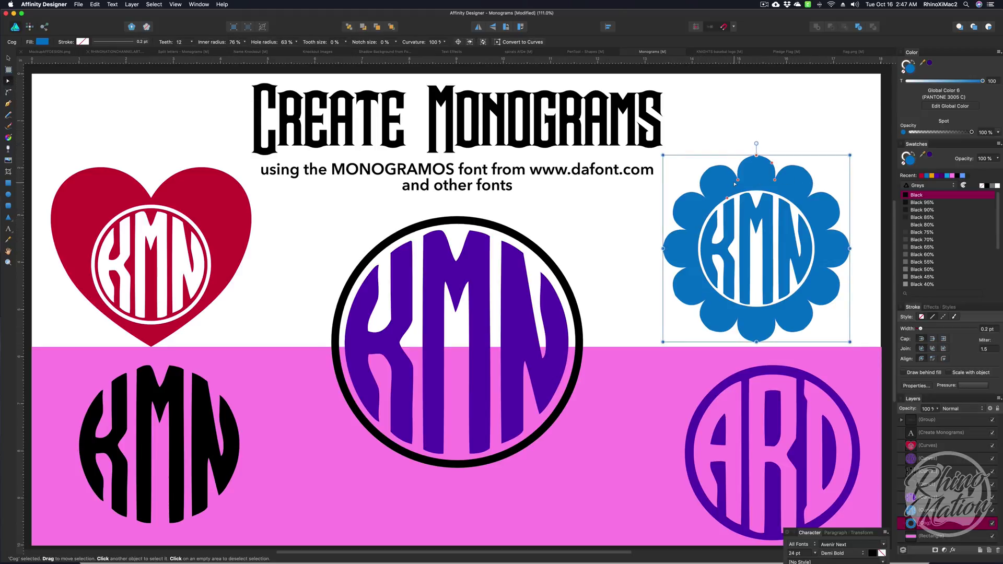
mouse_move(738, 179)
left_mouse_down()
mouse_move(769, 165)
mouse_move(737, 173)
mouse_move(741, 188)
left_mouse_up()
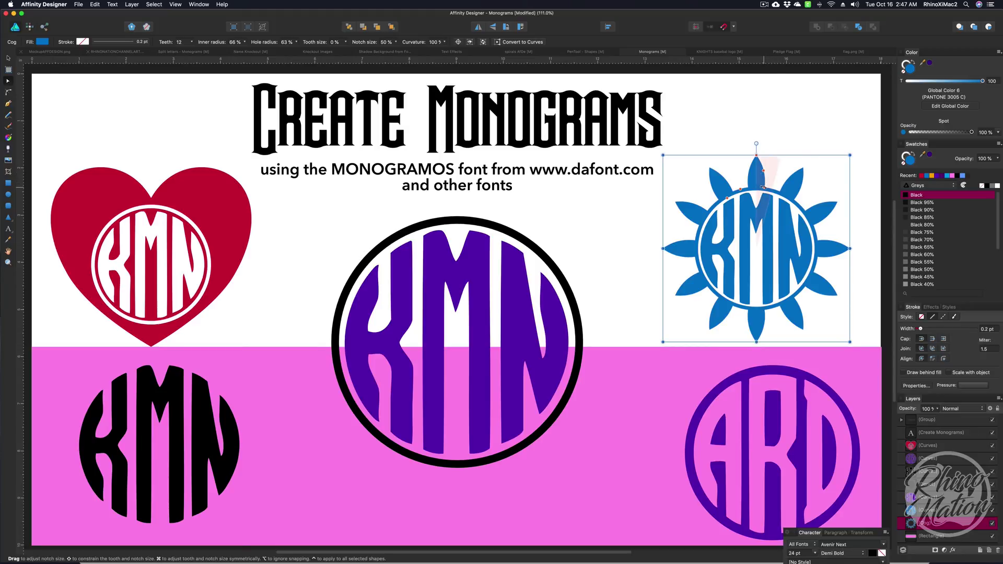
left_click_drag(765, 186, 733, 186)
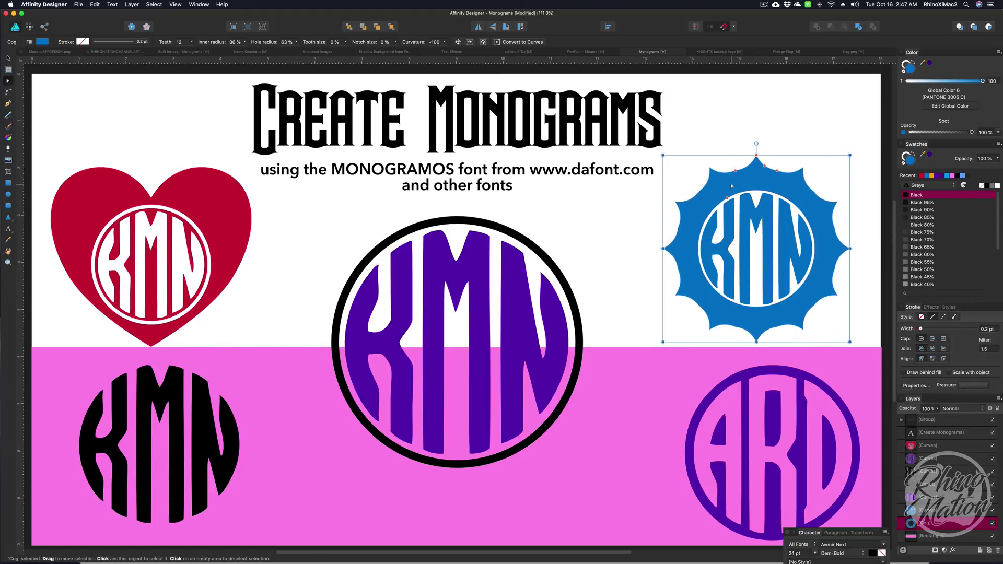
left_click(746, 133)
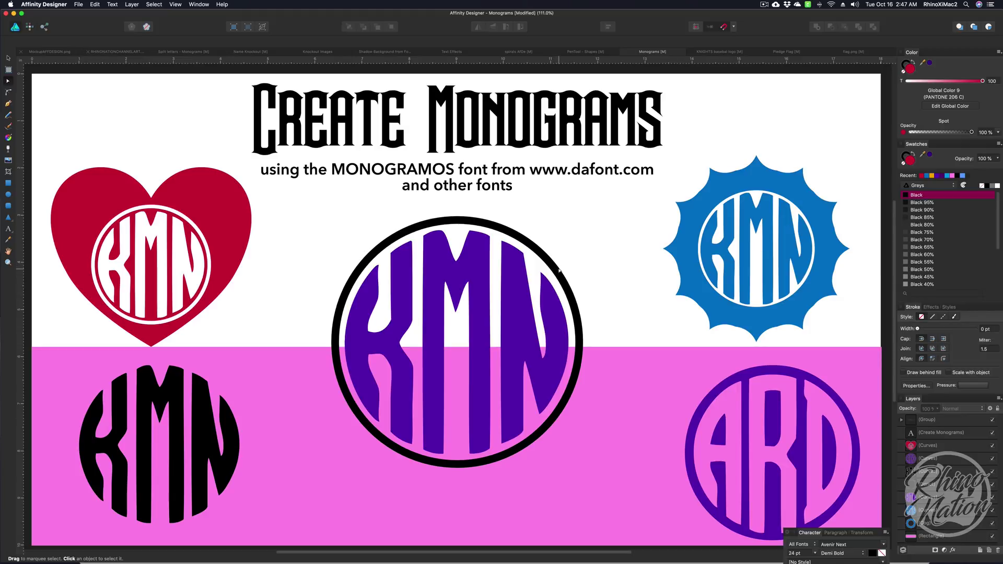
In the KNIGHTS baseball logo, pull the blue layer down to reveal the yellow outline
left_click(712, 53)
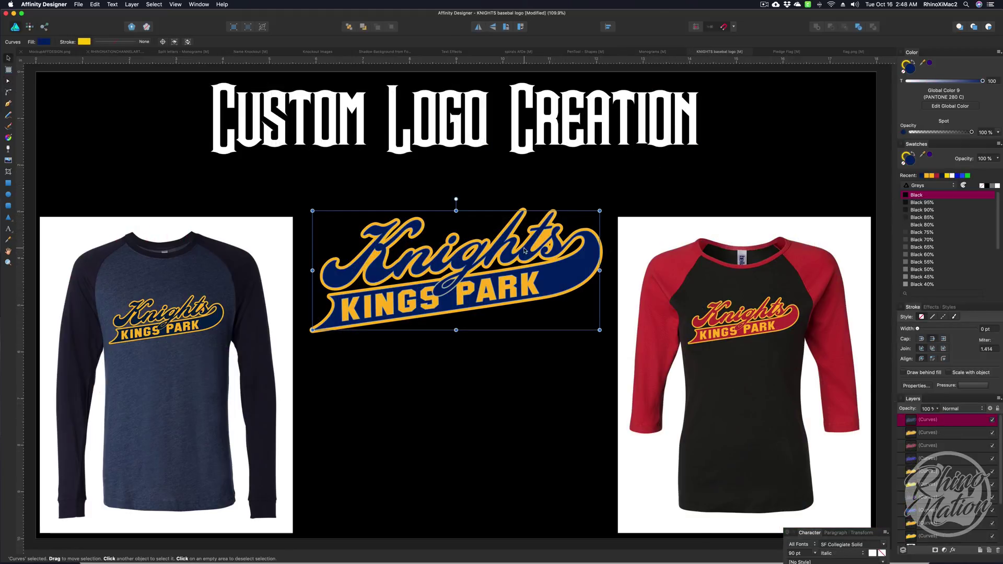
left_click_drag(547, 282, 540, 396)
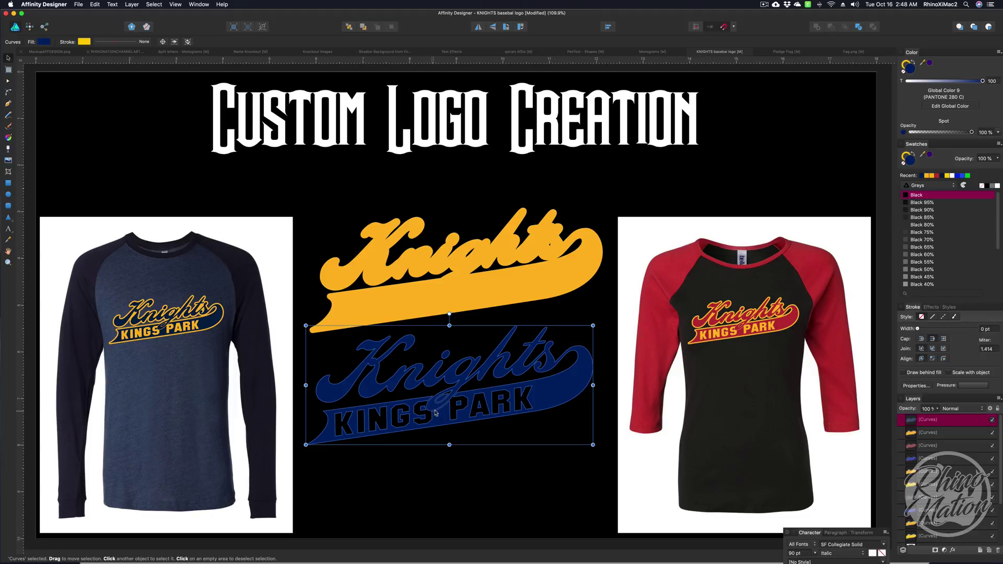
key("Escape")
Move the blue Knights layer back onto the yellow outline to complete the logo
left_click(411, 259)
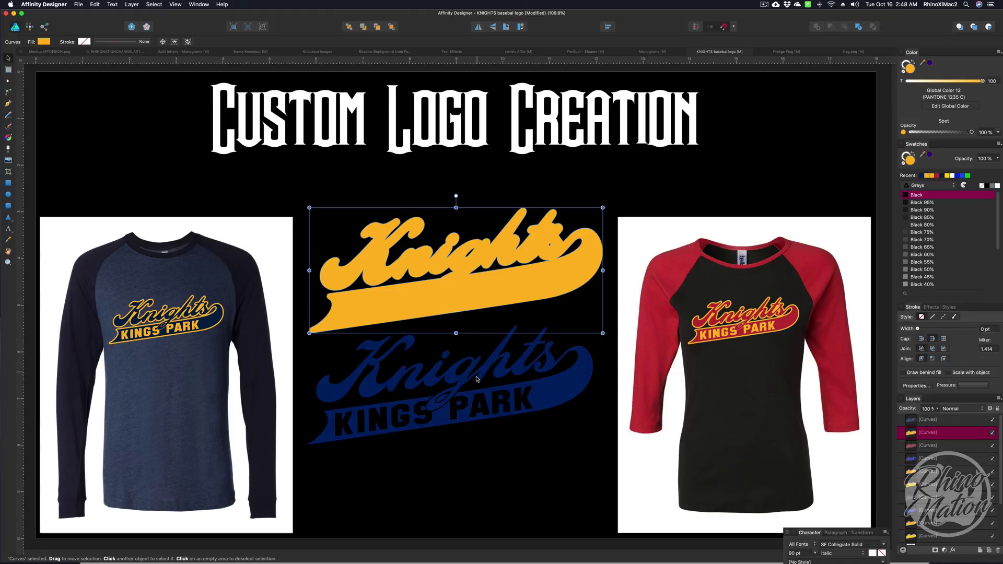
left_click_drag(442, 421, 445, 306)
left_click(435, 387)
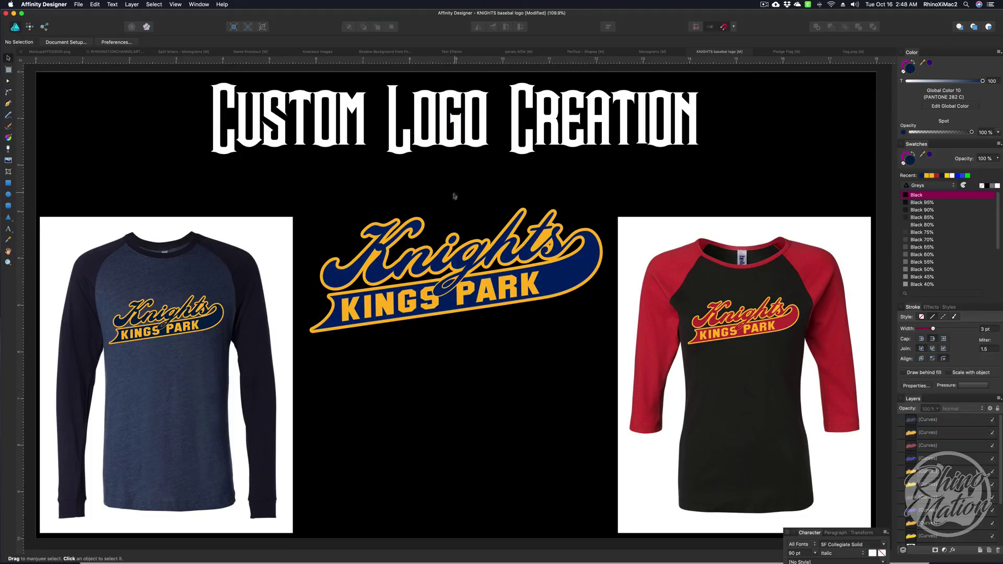
Bring up the Pledge Flag document with its star field and pledge script, nothing selected
left_click(779, 52)
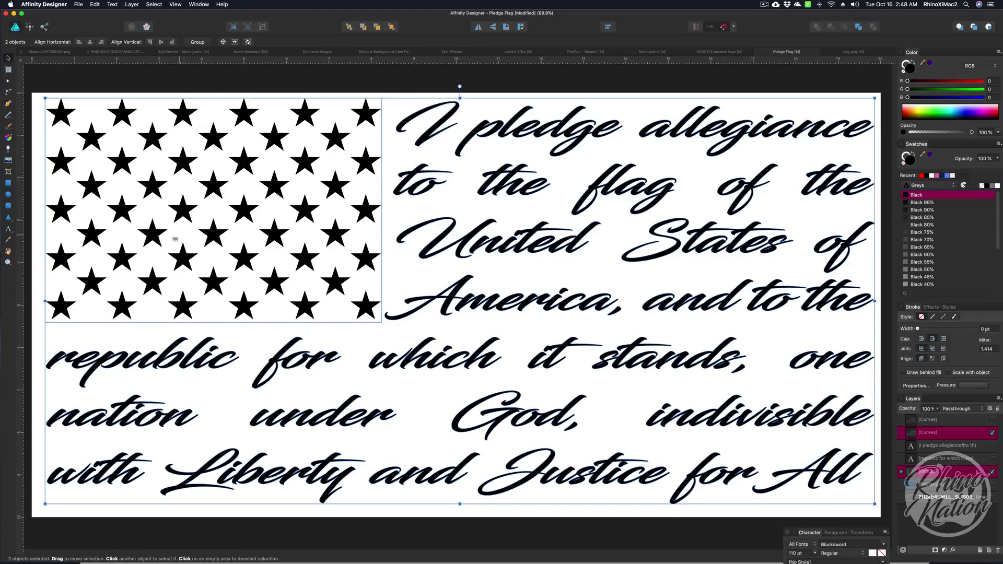
left_click(165, 86)
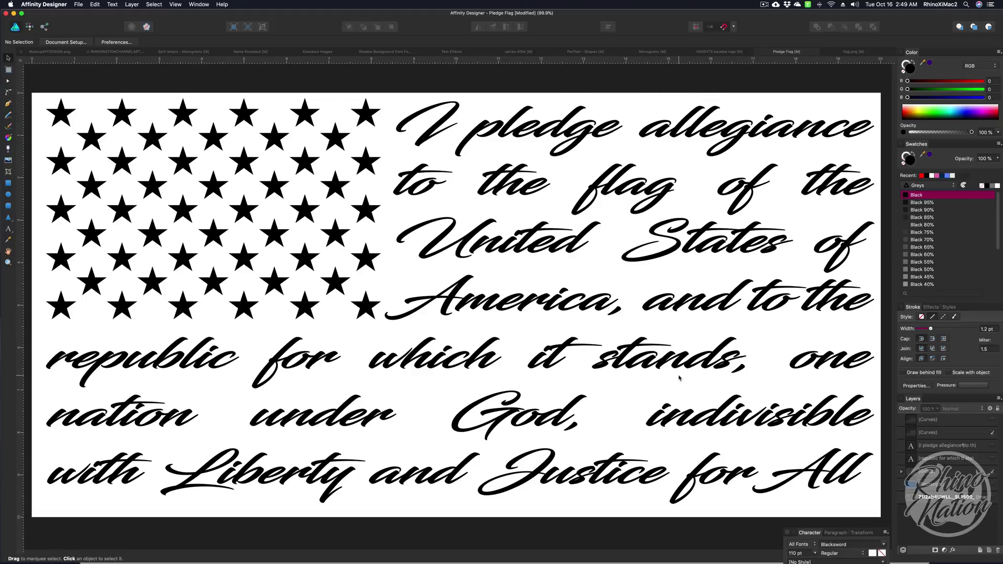
Show the flag.png image, with the pledge design warped into a waving flag
left_click(844, 52)
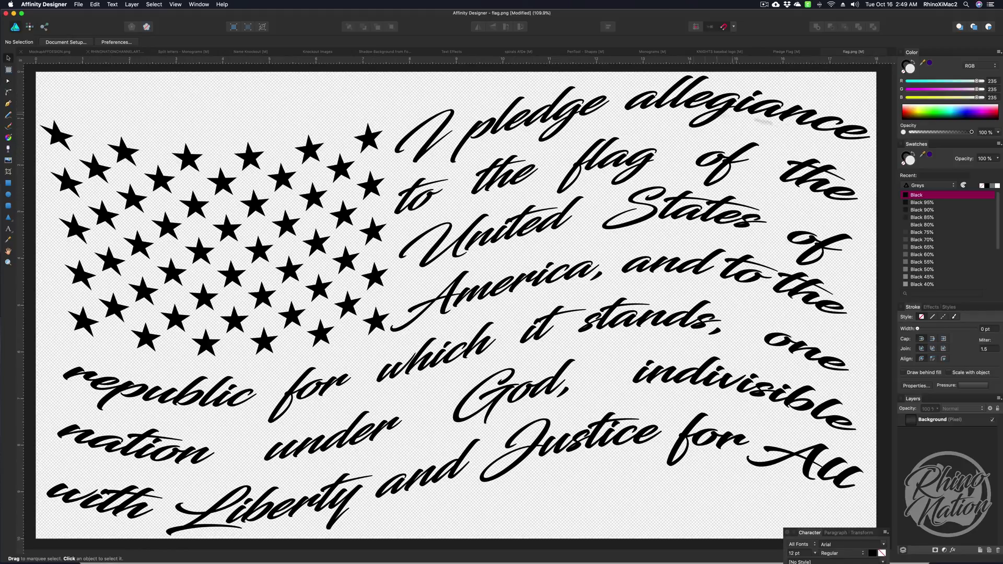